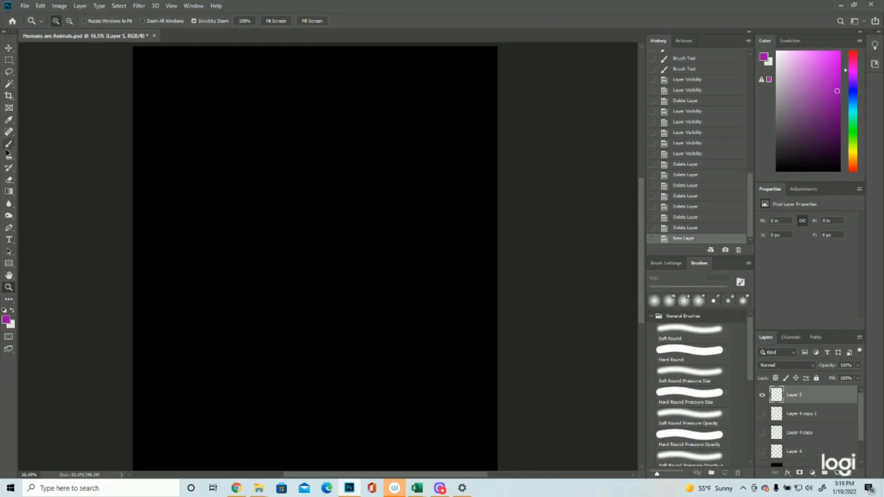
Paint a thin straight purple diagonal line across the upper half of the canvas with the 15 px Soft Round Pressure Size brush
{"action": "mouse_move", "coordinate": [513, 57]}
{"action": "left_mouse_down"}
{"action": "mouse_move", "coordinate": [238, 221]}
{"action": "mouse_move", "coordinate": [6, 394]}
{"action": "left_mouse_up"}
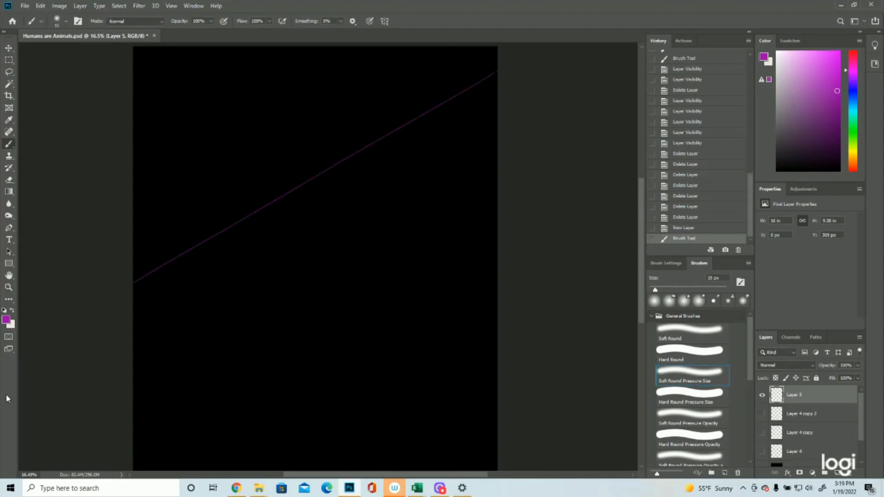
Paint short purple drips of varying length along the underside of the diagonal line
{"action": "left_click", "coordinate": [9, 286]}
{"action": "left_click_drag", "start_coordinate": [371, 126], "coordinate": [431, 133]}
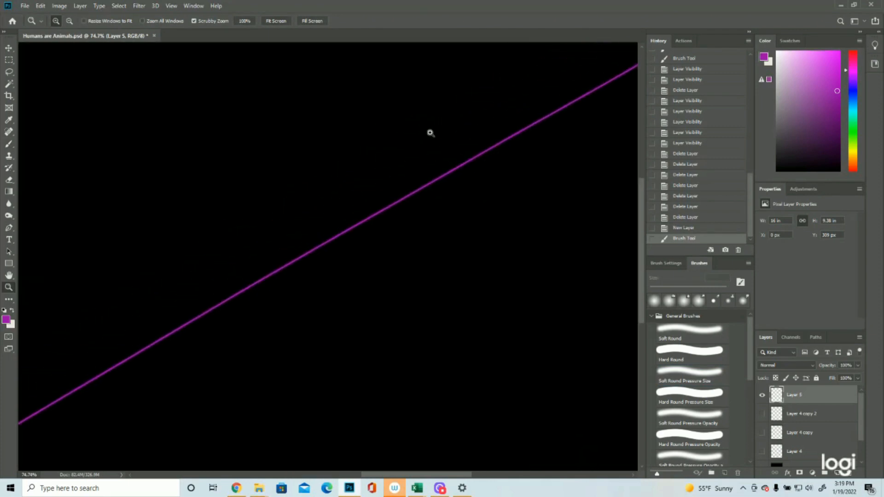
{"action": "scroll", "coordinate": [431, 133], "scroll_direction": "down", "scroll_amount": 2}
{"action": "left_click", "coordinate": [9, 143]}
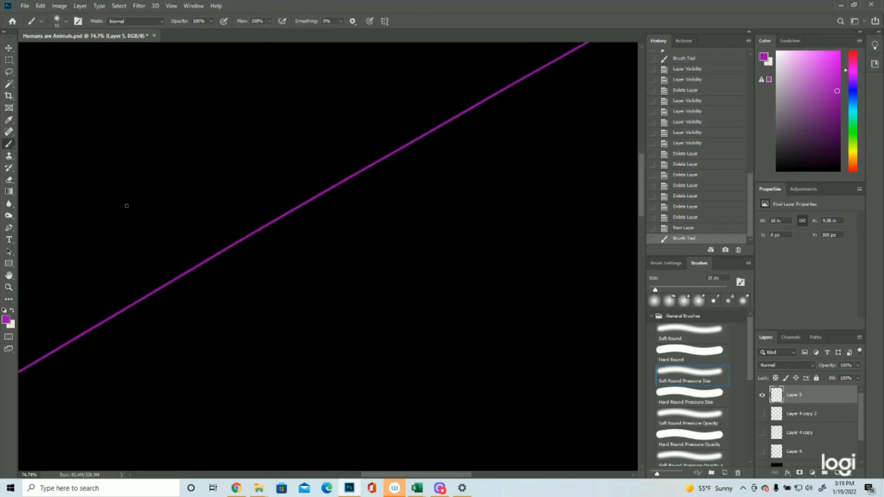
{"action": "left_click", "coordinate": [9, 287]}
{"action": "left_click", "coordinate": [352, 240]}
{"action": "left_click", "coordinate": [353, 239]}
{"action": "left_click_drag", "start_coordinate": [275, 235], "coordinate": [207, 223]}
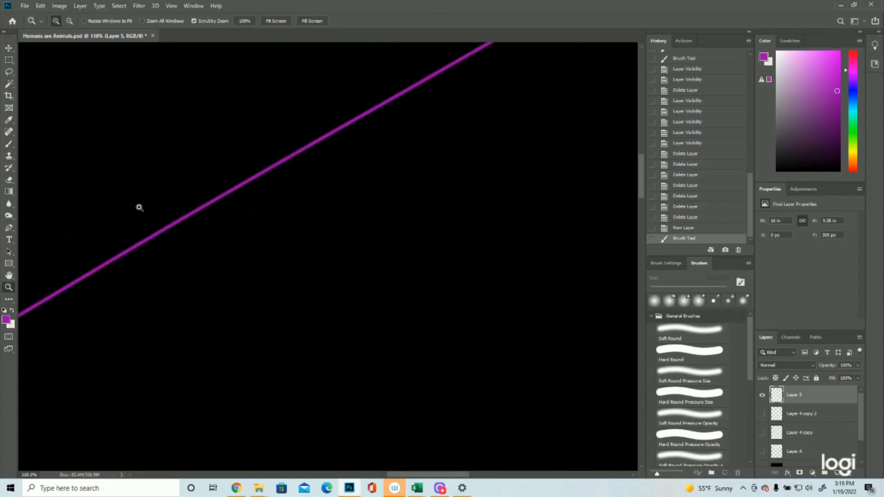
{"action": "left_click", "coordinate": [8, 143]}
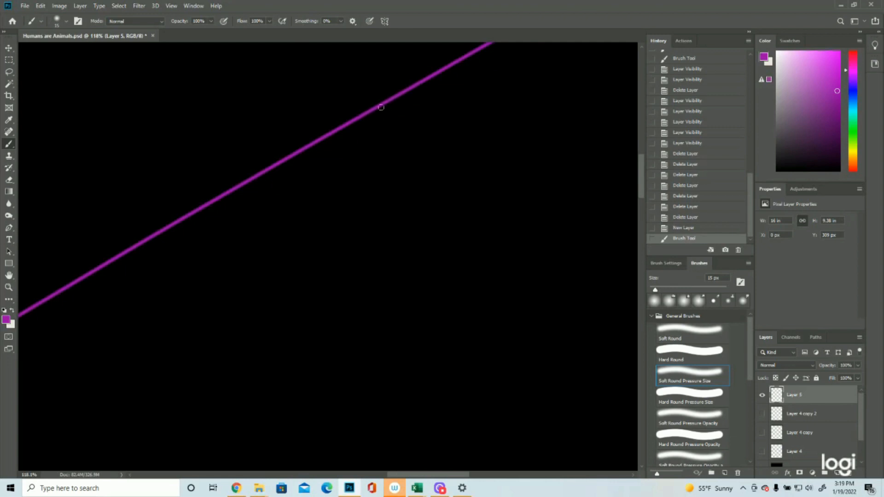
{"action": "left_click", "coordinate": [374, 110]}
{"action": "left_click", "coordinate": [371, 113]}
{"action": "left_click", "coordinate": [368, 115]}
{"action": "left_click", "coordinate": [369, 116]}
{"action": "left_click", "coordinate": [367, 116]}
{"action": "left_click", "coordinate": [366, 117]}
{"action": "left_click", "coordinate": [366, 118]}
{"action": "left_click", "coordinate": [365, 118]}
{"action": "left_click", "coordinate": [361, 118]}
{"action": "left_click", "coordinate": [358, 120]}
{"action": "left_click", "coordinate": [353, 122]}
{"action": "left_click", "coordinate": [347, 126]}
{"action": "left_click_drag", "start_coordinate": [339, 132], "coordinate": [345, 127]}
{"action": "mouse_move", "coordinate": [343, 129]}
{"action": "left_mouse_down"}
{"action": "mouse_move", "coordinate": [324, 137]}
{"action": "mouse_move", "coordinate": [333, 134]}
{"action": "left_mouse_up"}
{"action": "mouse_move", "coordinate": [330, 135]}
{"action": "left_mouse_down"}
{"action": "mouse_move", "coordinate": [320, 159]}
{"action": "mouse_move", "coordinate": [312, 146]}
{"action": "mouse_move", "coordinate": [286, 170]}
{"action": "mouse_move", "coordinate": [287, 160]}
{"action": "mouse_move", "coordinate": [274, 170]}
{"action": "mouse_move", "coordinate": [283, 155]}
{"action": "mouse_move", "coordinate": [264, 178]}
{"action": "mouse_move", "coordinate": [220, 191]}
{"action": "mouse_move", "coordinate": [256, 177]}
{"action": "mouse_move", "coordinate": [234, 191]}
{"action": "left_mouse_up"}
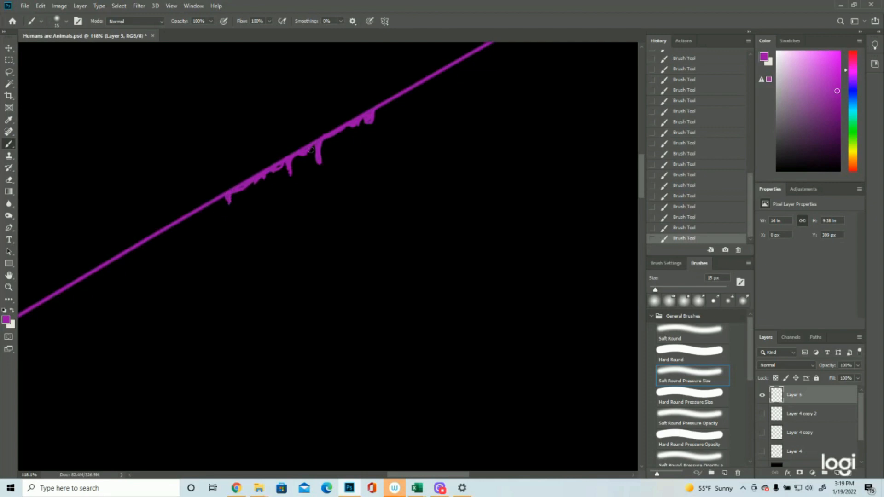
{"action": "left_click_drag", "start_coordinate": [226, 196], "coordinate": [120, 258]}
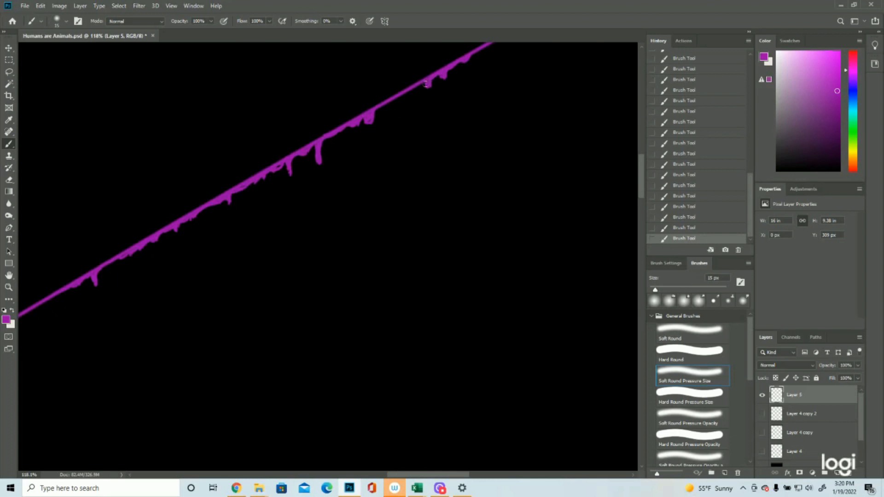
{"action": "mouse_move", "coordinate": [416, 98]}
{"action": "left_mouse_down"}
{"action": "mouse_move", "coordinate": [414, 105]}
{"action": "mouse_move", "coordinate": [410, 87]}
{"action": "left_mouse_up"}
Try to paint thin falling vertical streaks and small drops in the empty area below the dripping line
{"action": "left_click_drag", "start_coordinate": [372, 138], "coordinate": [371, 255]}
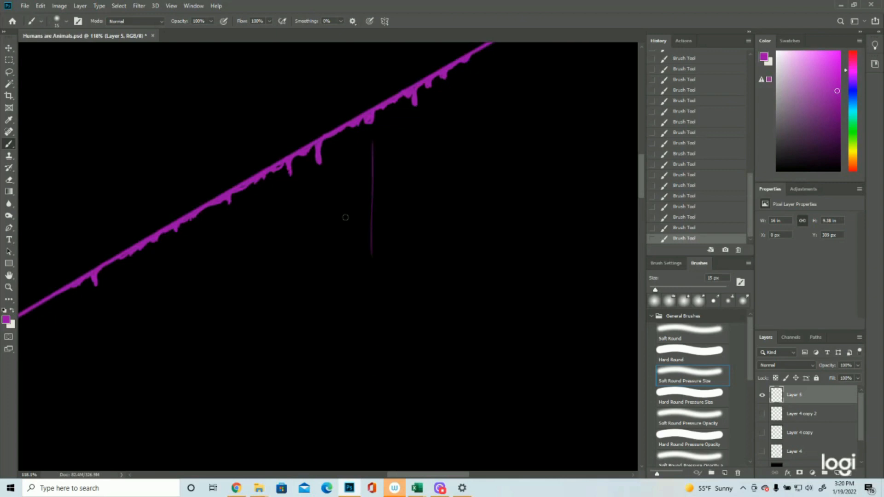
{"action": "left_click_drag", "start_coordinate": [281, 214], "coordinate": [276, 376]}
{"action": "left_click", "coordinate": [375, 320]}
{"action": "left_click_drag", "start_coordinate": [450, 135], "coordinate": [450, 197]}
{"action": "key", "text": "ctrl+z"}
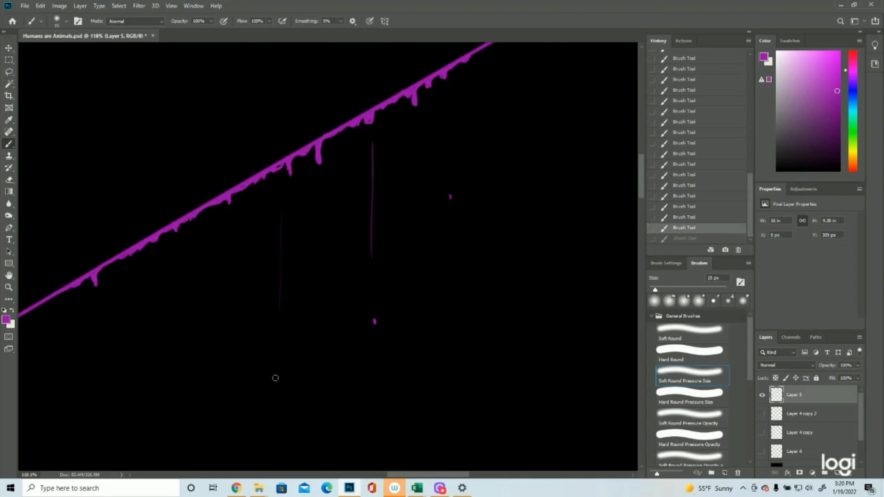
{"action": "left_click", "coordinate": [276, 421]}
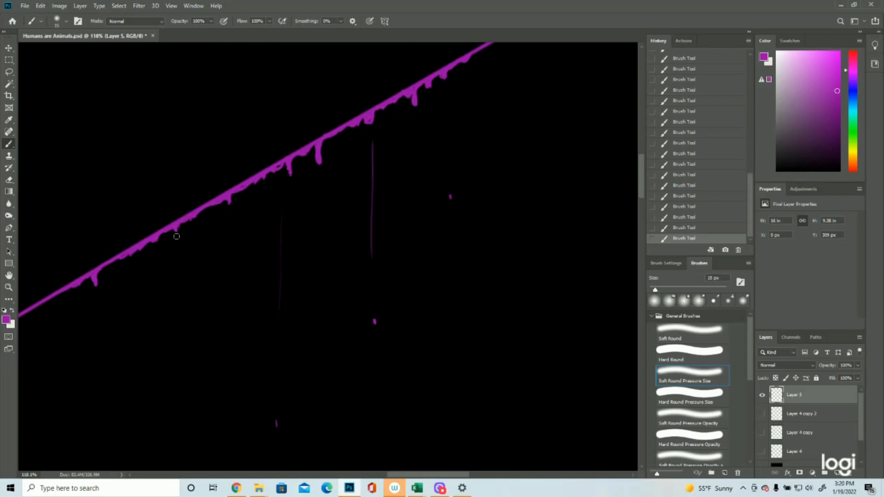
{"action": "left_click_drag", "start_coordinate": [177, 237], "coordinate": [174, 265]}
{"action": "left_click_drag", "start_coordinate": [205, 215], "coordinate": [206, 265]}
{"action": "left_click_drag", "start_coordinate": [211, 309], "coordinate": [211, 352]}
{"action": "left_click_drag", "start_coordinate": [144, 261], "coordinate": [138, 398]}
{"action": "mouse_move", "coordinate": [489, 70]}
{"action": "left_mouse_down"}
{"action": "mouse_move", "coordinate": [470, 209]}
{"action": "mouse_move", "coordinate": [428, 274]}
{"action": "left_mouse_up"}
Step back through the history to remove the loose streaks and drops painted below the line
{"action": "left_click", "coordinate": [695, 207]}
{"action": "left_click", "coordinate": [680, 177]}
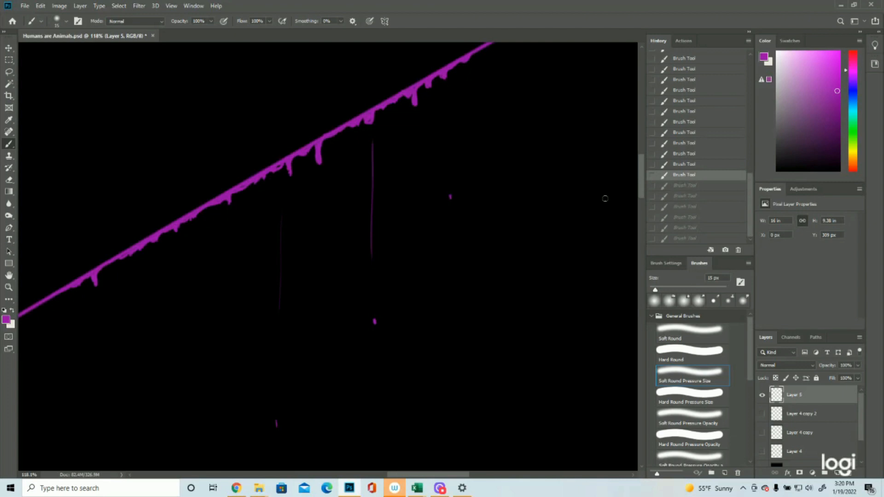
{"action": "left_click", "coordinate": [688, 155]}
{"action": "left_click", "coordinate": [689, 133]}
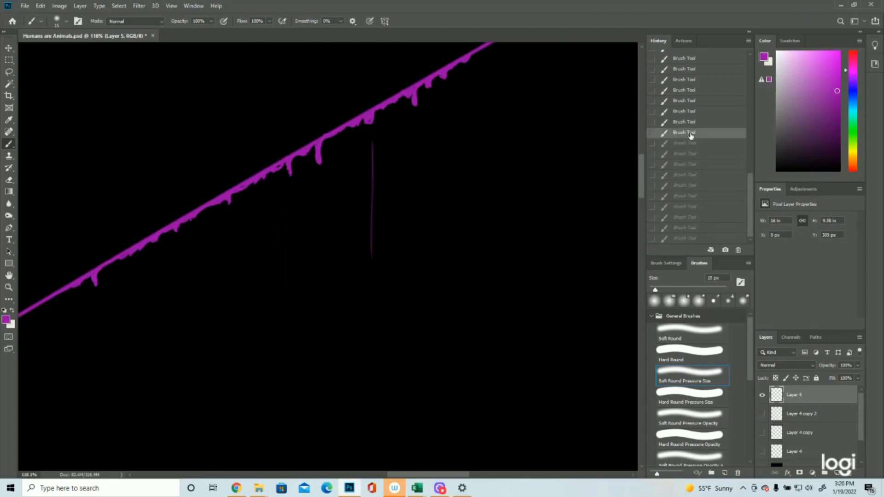
{"action": "left_click", "coordinate": [685, 124]}
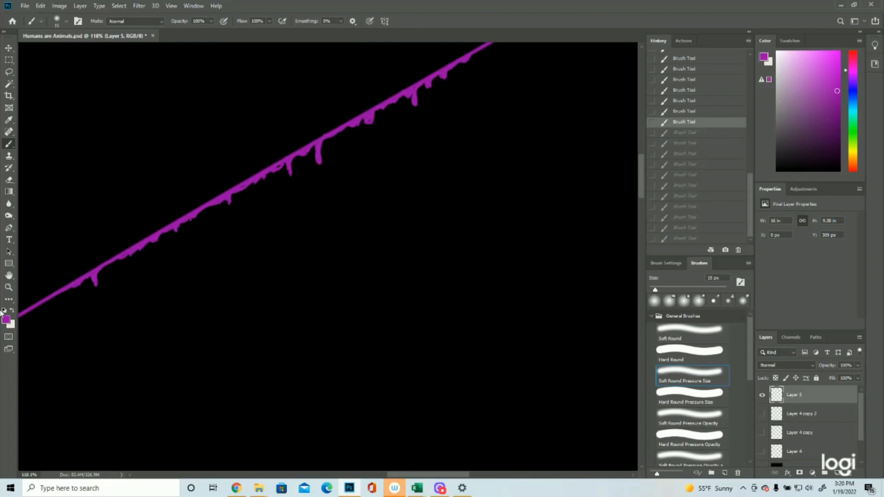
Add a new layer above the line and set the foreground color to dark purple 4e0956
{"action": "left_click", "coordinate": [833, 473]}
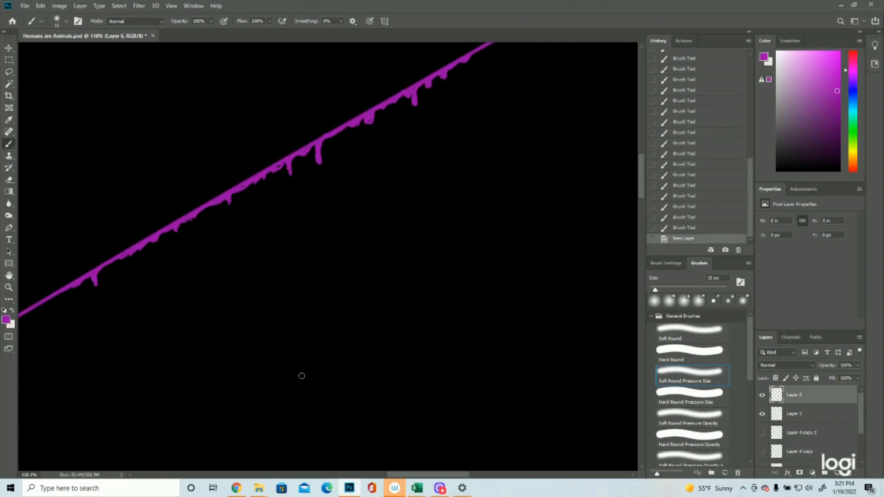
{"action": "left_click", "coordinate": [7, 319]}
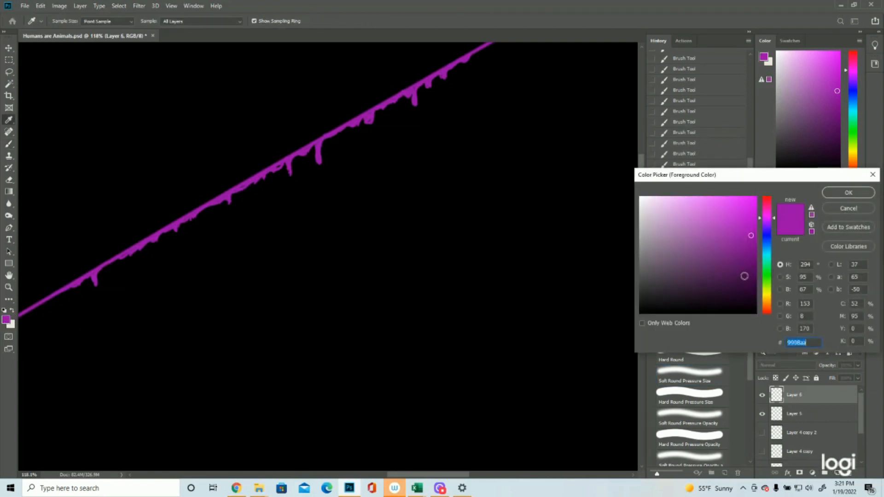
{"action": "left_click", "coordinate": [743, 273]}
{"action": "left_click", "coordinate": [848, 192]}
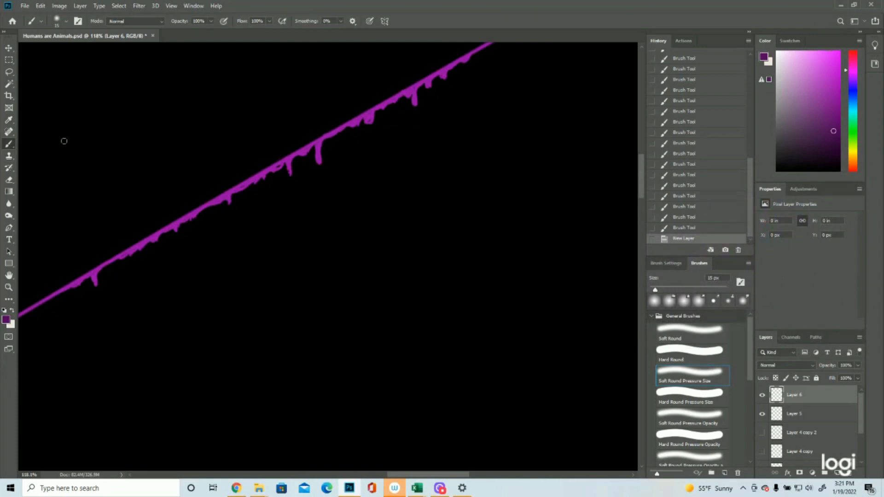
Paint dark purple shading over the drips and the line's lower edge, from the upper end down to the lowest drip
{"action": "left_click_drag", "start_coordinate": [467, 56], "coordinate": [464, 60]}
{"action": "left_click_drag", "start_coordinate": [465, 57], "coordinate": [461, 61]}
{"action": "left_click_drag", "start_coordinate": [462, 59], "coordinate": [455, 63]}
{"action": "left_click_drag", "start_coordinate": [455, 62], "coordinate": [446, 68]}
{"action": "left_click_drag", "start_coordinate": [446, 66], "coordinate": [441, 71]}
{"action": "left_click_drag", "start_coordinate": [444, 69], "coordinate": [442, 74]}
{"action": "left_click_drag", "start_coordinate": [444, 70], "coordinate": [442, 75]}
{"action": "mouse_move", "coordinate": [444, 71]}
{"action": "left_mouse_down"}
{"action": "mouse_move", "coordinate": [415, 97]}
{"action": "mouse_move", "coordinate": [408, 90]}
{"action": "mouse_move", "coordinate": [390, 97]}
{"action": "mouse_move", "coordinate": [409, 89]}
{"action": "mouse_move", "coordinate": [371, 112]}
{"action": "left_mouse_up"}
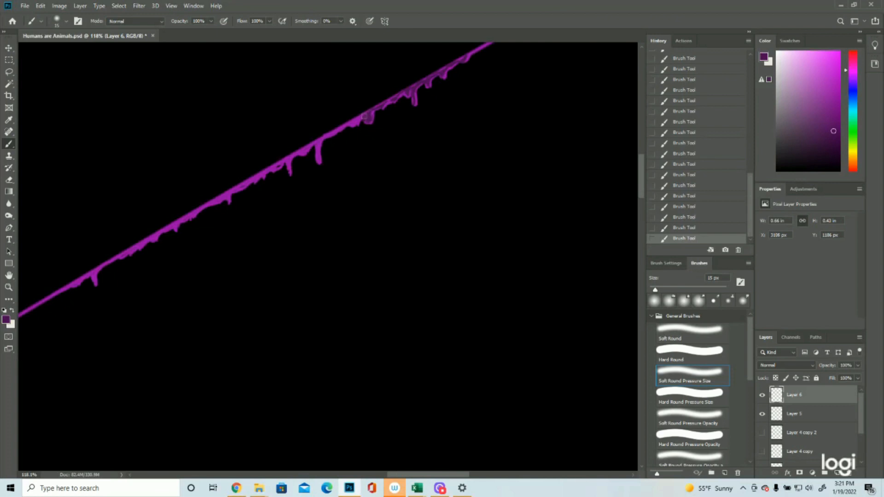
{"action": "mouse_move", "coordinate": [362, 117]}
{"action": "left_mouse_down"}
{"action": "mouse_move", "coordinate": [323, 129]}
{"action": "mouse_move", "coordinate": [340, 129]}
{"action": "mouse_move", "coordinate": [317, 139]}
{"action": "mouse_move", "coordinate": [318, 162]}
{"action": "mouse_move", "coordinate": [319, 138]}
{"action": "mouse_move", "coordinate": [297, 149]}
{"action": "mouse_move", "coordinate": [290, 158]}
{"action": "left_mouse_up"}
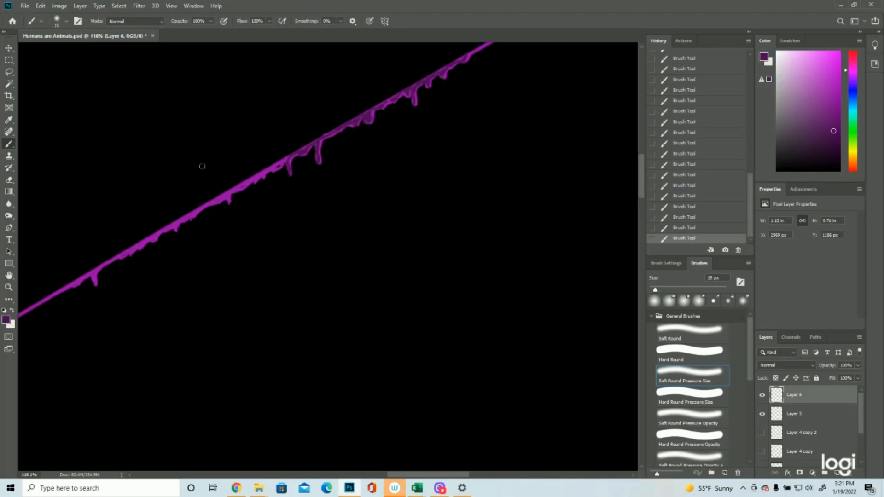
{"action": "mouse_move", "coordinate": [290, 159]}
{"action": "left_mouse_down"}
{"action": "mouse_move", "coordinate": [234, 187]}
{"action": "mouse_move", "coordinate": [230, 202]}
{"action": "mouse_move", "coordinate": [227, 192]}
{"action": "mouse_move", "coordinate": [211, 201]}
{"action": "mouse_move", "coordinate": [219, 199]}
{"action": "mouse_move", "coordinate": [98, 272]}
{"action": "left_mouse_up"}
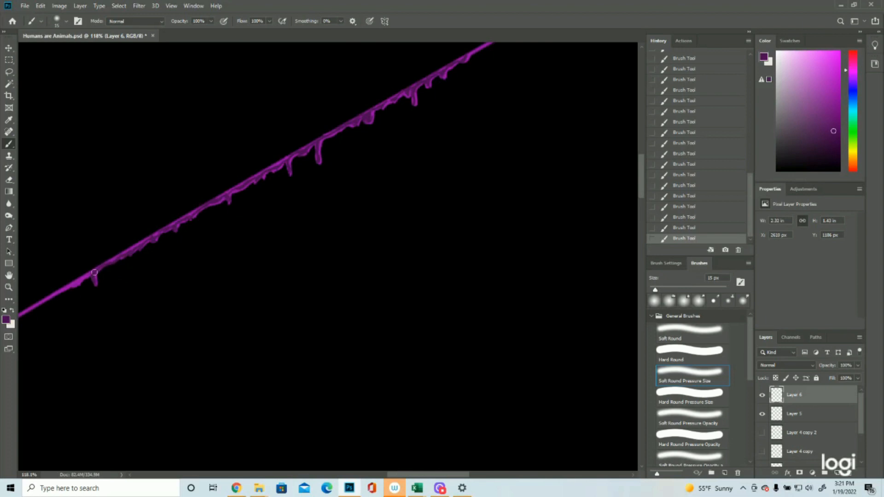
{"action": "left_click_drag", "start_coordinate": [87, 274], "coordinate": [76, 281]}
Add a new layer and set the foreground color to the off-white of the background swatch
{"action": "left_click", "coordinate": [836, 473]}
{"action": "left_click", "coordinate": [8, 320]}
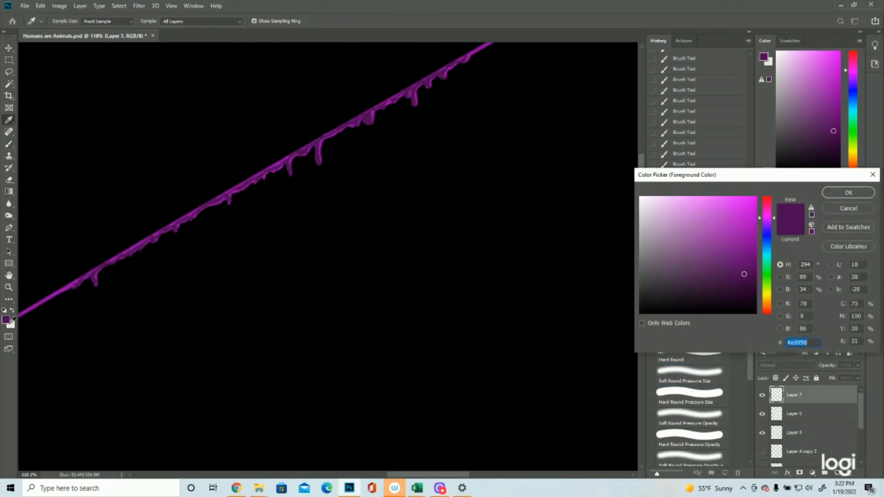
{"action": "left_click", "coordinate": [12, 324]}
{"action": "left_click", "coordinate": [847, 193]}
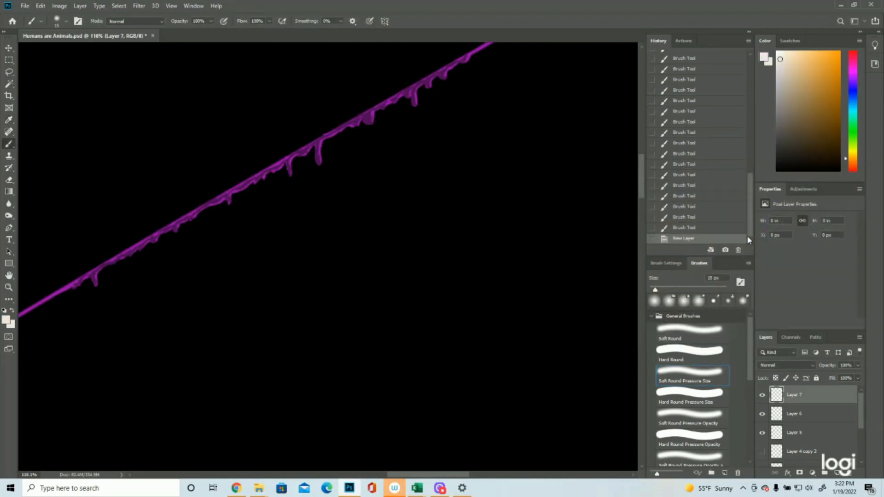
Paint small off-white highlights near the ends of the drips along the line
{"action": "left_click", "coordinate": [466, 58]}
{"action": "left_click", "coordinate": [445, 73]}
{"action": "left_click", "coordinate": [428, 84]}
{"action": "left_click", "coordinate": [415, 98]}
{"action": "left_click", "coordinate": [370, 117]}
{"action": "left_click", "coordinate": [370, 117]}
{"action": "left_click", "coordinate": [371, 117]}
{"action": "left_click", "coordinate": [408, 93]}
{"action": "left_click_drag", "start_coordinate": [318, 155], "coordinate": [155, 240]}
{"action": "left_click_drag", "start_coordinate": [95, 277], "coordinate": [95, 281]}
Sample the line's purple (9508a6) as the foreground color and add a new layer on top
{"action": "left_click", "coordinate": [8, 287]}
{"action": "left_click_drag", "start_coordinate": [286, 276], "coordinate": [217, 278]}
{"action": "left_click_drag", "start_coordinate": [306, 264], "coordinate": [321, 221]}
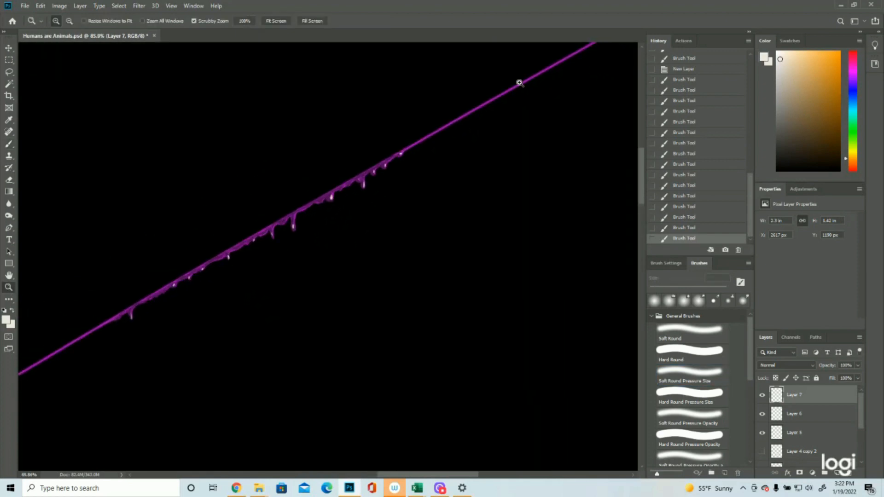
{"action": "mouse_move", "coordinate": [401, 225]}
{"action": "left_mouse_down"}
{"action": "mouse_move", "coordinate": [345, 229]}
{"action": "mouse_move", "coordinate": [398, 223]}
{"action": "left_mouse_up"}
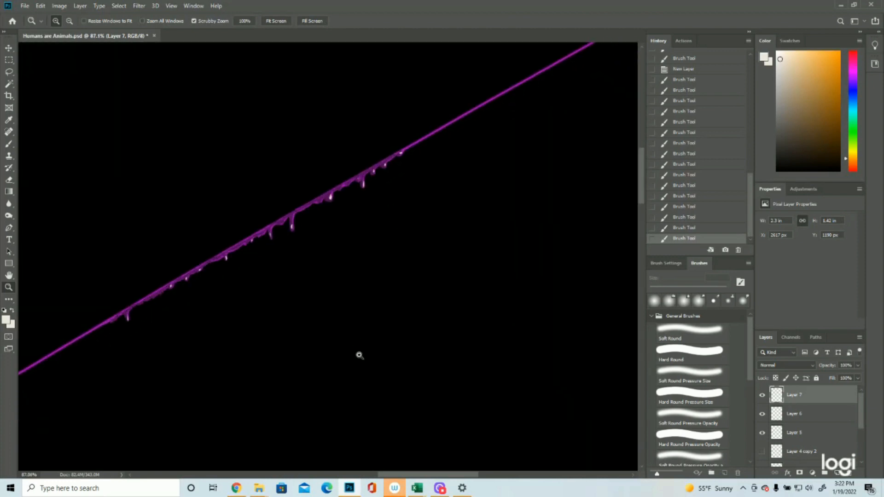
{"action": "left_click_drag", "start_coordinate": [323, 187], "coordinate": [35, 286]}
{"action": "left_click_drag", "start_coordinate": [486, 199], "coordinate": [473, 300]}
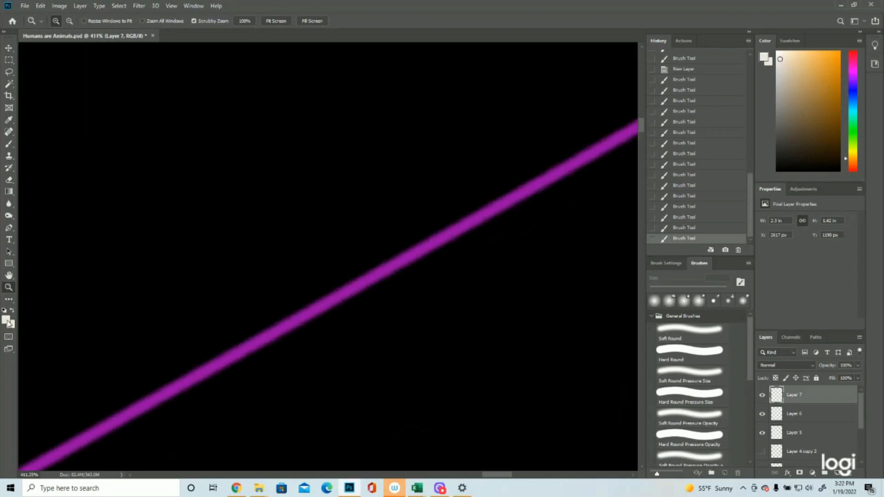
{"action": "left_click", "coordinate": [5, 321]}
{"action": "left_click", "coordinate": [378, 271]}
{"action": "key", "text": "z"}
{"action": "left_click", "coordinate": [849, 192]}
{"action": "left_click_drag", "start_coordinate": [442, 164], "coordinate": [322, 163]}
{"action": "left_click", "coordinate": [838, 472]}
Sketch a slanted brush-like outline below the line, with a pointed lower tip, a curved collar and two long curved handle edges
{"action": "left_click_drag", "start_coordinate": [388, 244], "coordinate": [438, 206]}
{"action": "left_click_drag", "start_coordinate": [532, 221], "coordinate": [563, 222]}
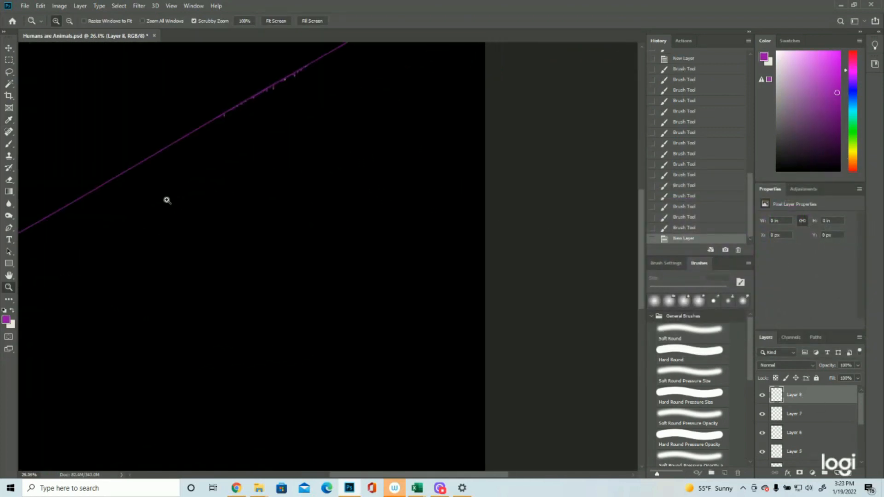
{"action": "left_click", "coordinate": [10, 145]}
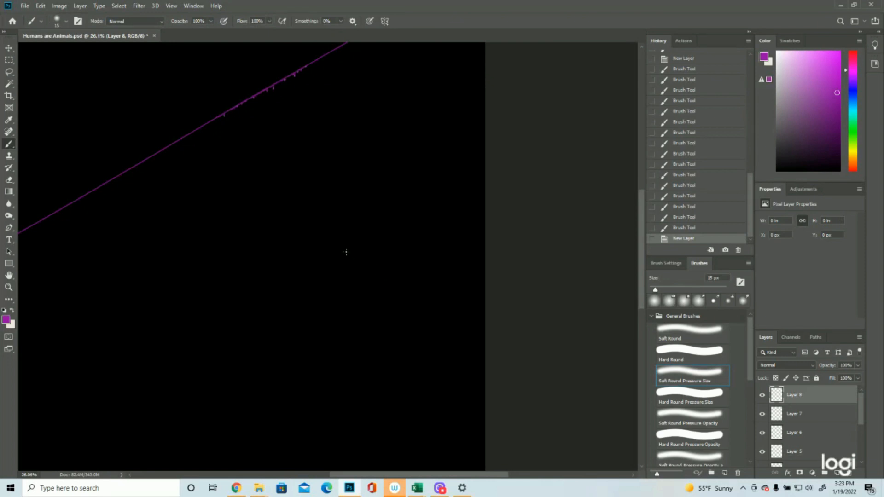
{"action": "left_click_drag", "start_coordinate": [324, 312], "coordinate": [375, 246]}
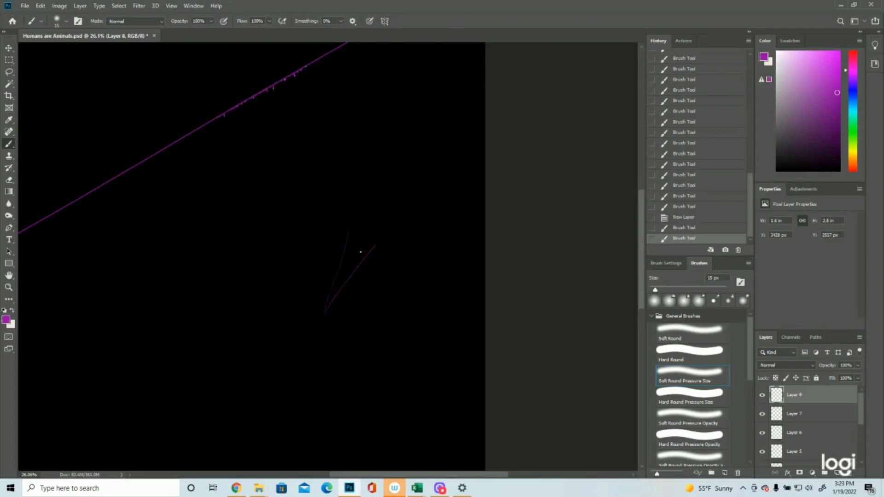
{"action": "left_click_drag", "start_coordinate": [338, 292], "coordinate": [335, 294]}
{"action": "mouse_move", "coordinate": [351, 246]}
{"action": "left_mouse_down"}
{"action": "mouse_move", "coordinate": [342, 276]}
{"action": "mouse_move", "coordinate": [361, 245]}
{"action": "mouse_move", "coordinate": [354, 230]}
{"action": "left_mouse_up"}
{"action": "mouse_move", "coordinate": [355, 230]}
{"action": "left_mouse_down"}
{"action": "mouse_move", "coordinate": [351, 215]}
{"action": "mouse_move", "coordinate": [375, 243]}
{"action": "left_mouse_up"}
{"action": "left_click_drag", "start_coordinate": [350, 221], "coordinate": [375, 246]}
{"action": "left_click_drag", "start_coordinate": [380, 172], "coordinate": [431, 97]}
{"action": "left_click_drag", "start_coordinate": [379, 241], "coordinate": [458, 136]}
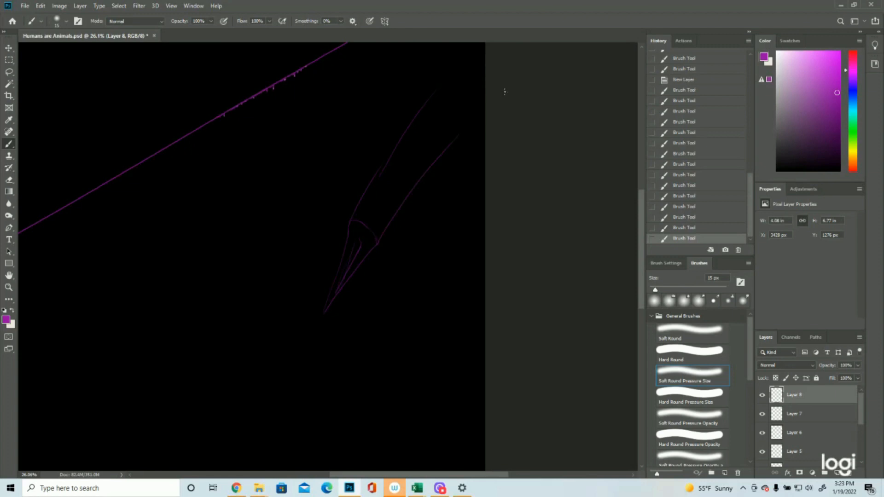
Set the foreground color to deep blue 0c10a3
{"action": "left_click", "coordinate": [8, 287]}
{"action": "left_click_drag", "start_coordinate": [318, 316], "coordinate": [382, 331]}
{"action": "left_click", "coordinate": [8, 144]}
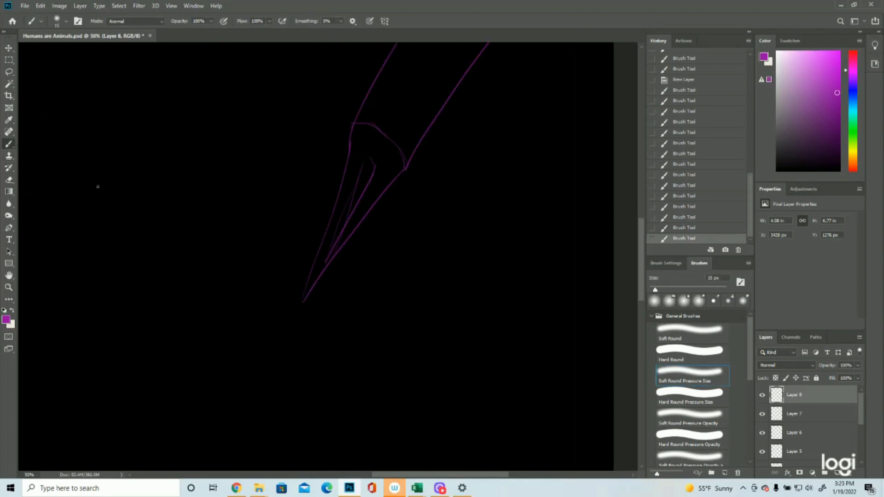
{"action": "left_click", "coordinate": [6, 319]}
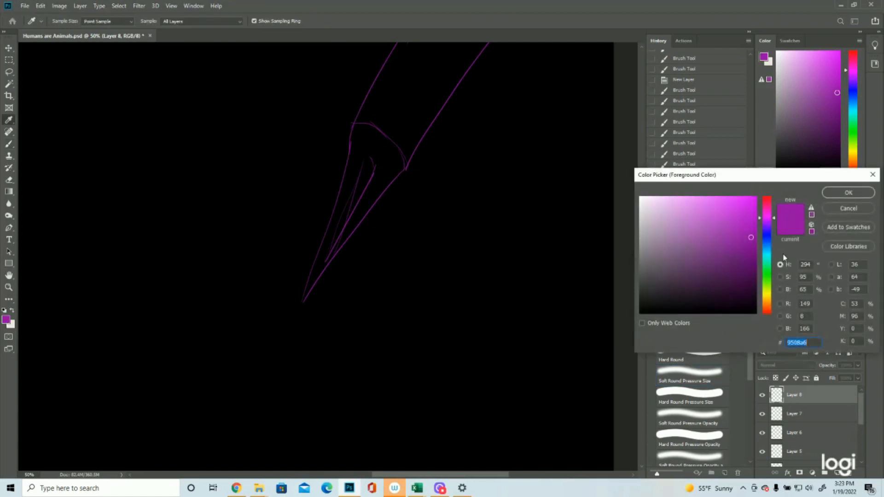
{"action": "left_click", "coordinate": [766, 237]}
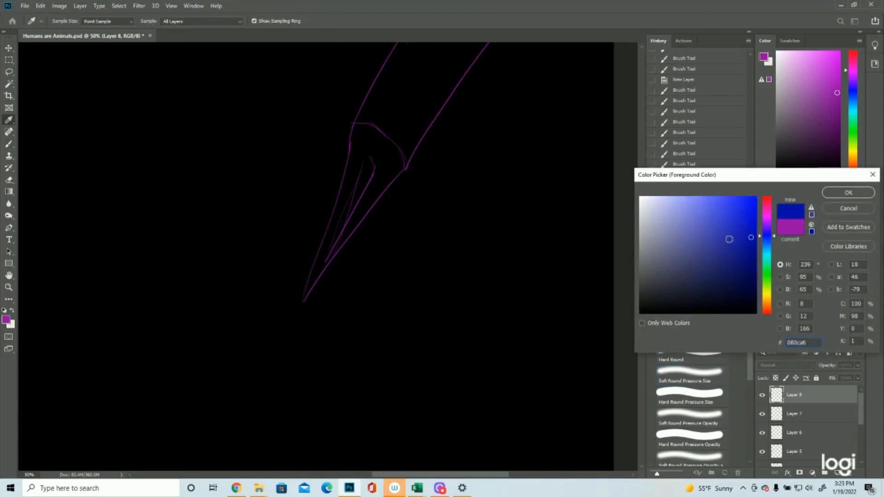
{"action": "left_click", "coordinate": [748, 238]}
{"action": "left_click", "coordinate": [747, 238]}
{"action": "left_click", "coordinate": [851, 192]}
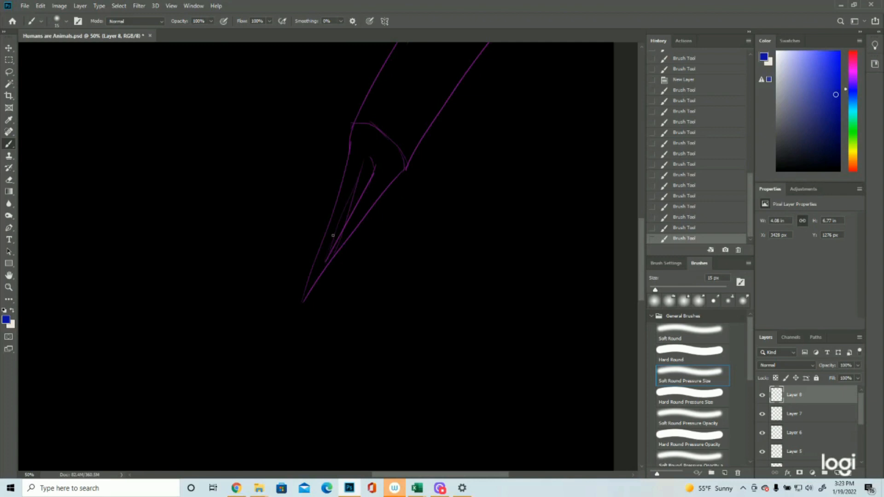
{"action": "left_click", "coordinate": [6, 320]}
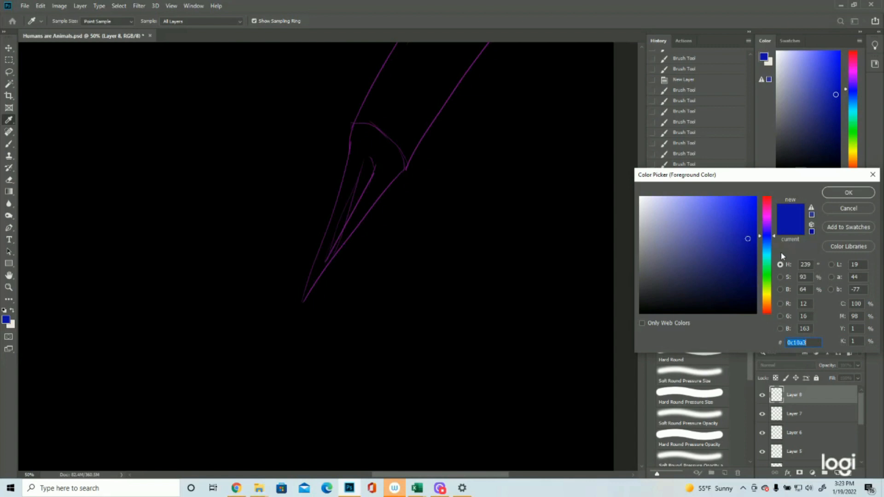
{"action": "left_click", "coordinate": [848, 208]}
Paint dripping blue paint over the pointed lower tip of the brush outline with the Soft Round Pressure Size brush
{"action": "key", "text": "b"}
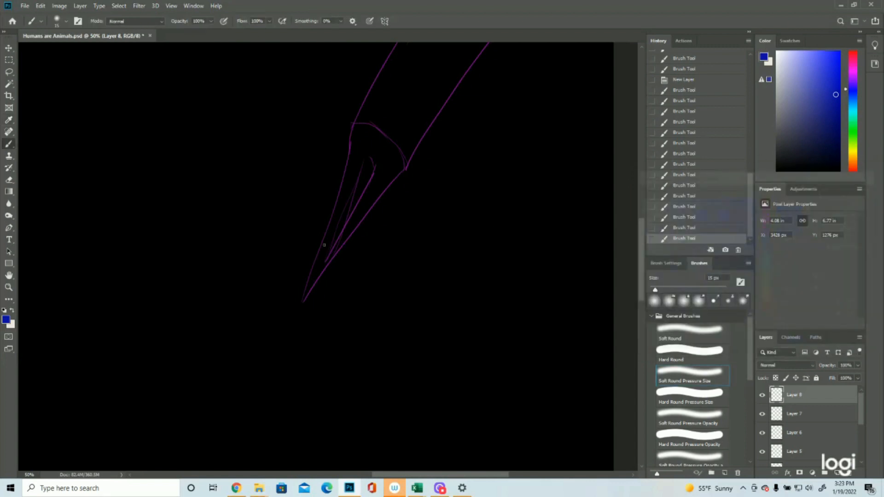
{"action": "left_click", "coordinate": [303, 302]}
{"action": "left_click", "coordinate": [10, 288]}
{"action": "left_click", "coordinate": [358, 300]}
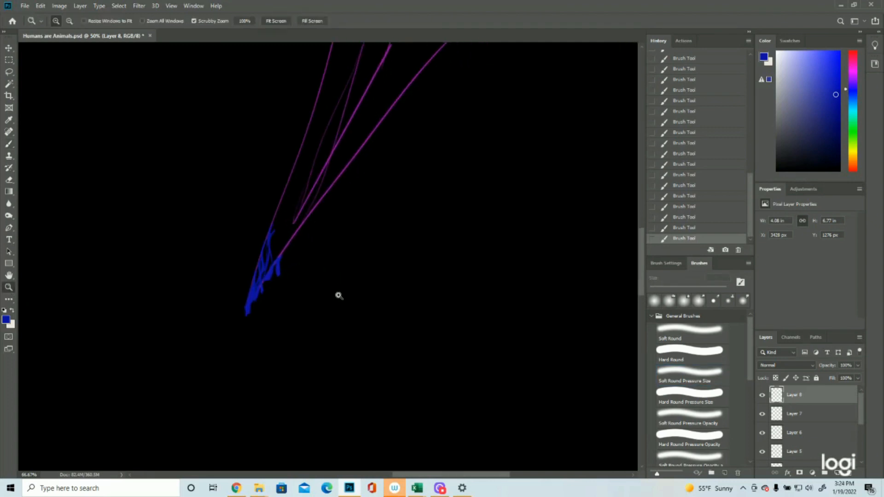
{"action": "left_click", "coordinate": [8, 145]}
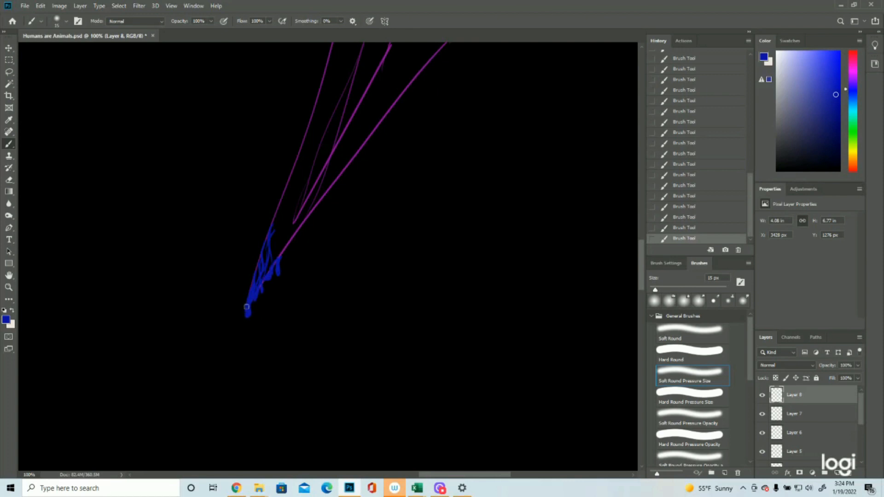
{"action": "left_click_drag", "start_coordinate": [249, 327], "coordinate": [252, 407]}
{"action": "left_click", "coordinate": [10, 288]}
{"action": "left_click_drag", "start_coordinate": [369, 288], "coordinate": [327, 292]}
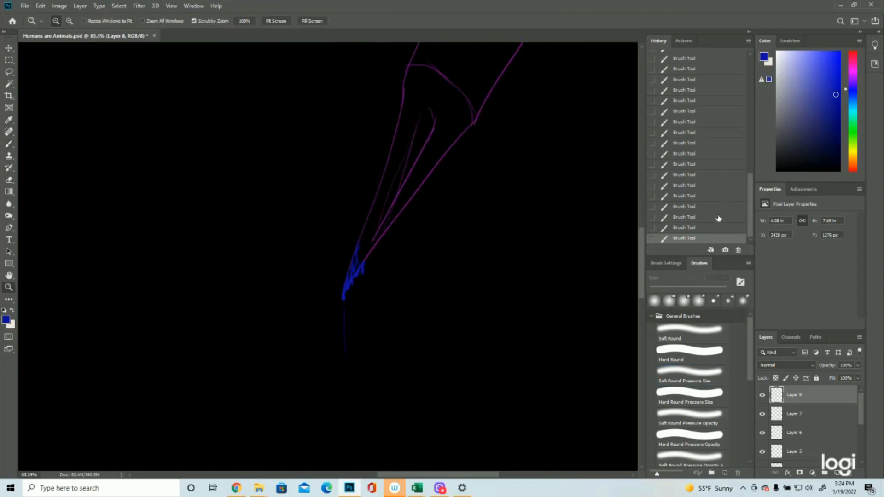
{"action": "key", "text": "ctrl+z"}
Paint thin falling blue streaks below the brush tip and a small flat splash beneath them
{"action": "left_click", "coordinate": [10, 143]}
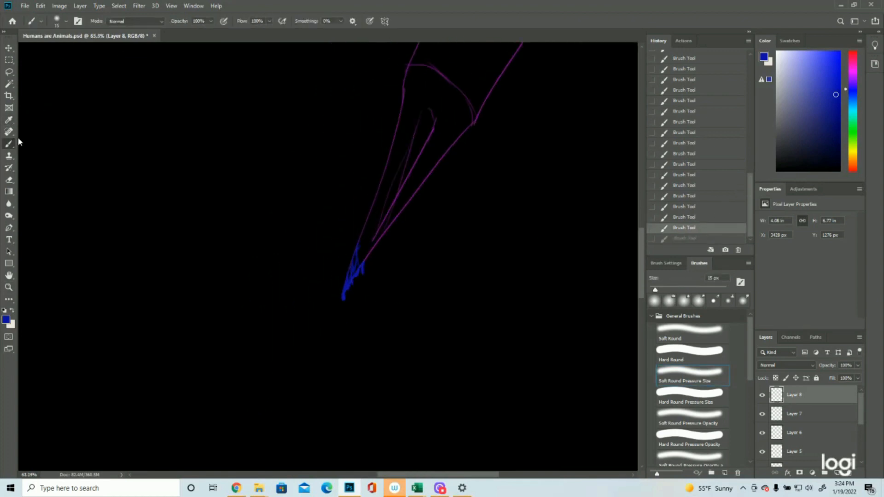
{"action": "left_click_drag", "start_coordinate": [342, 313], "coordinate": [342, 330]}
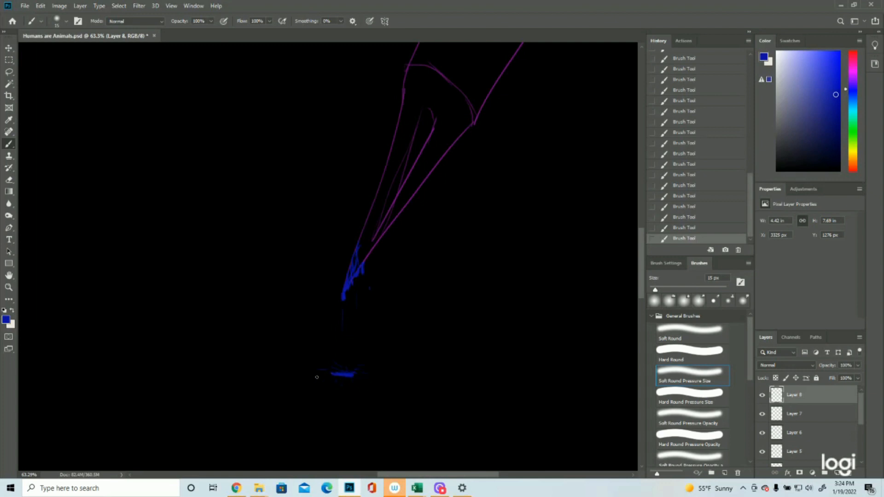
Add thin radiating blue streaks and tiny scattered droplets all around the splash below the brush tip
{"action": "left_click", "coordinate": [8, 287]}
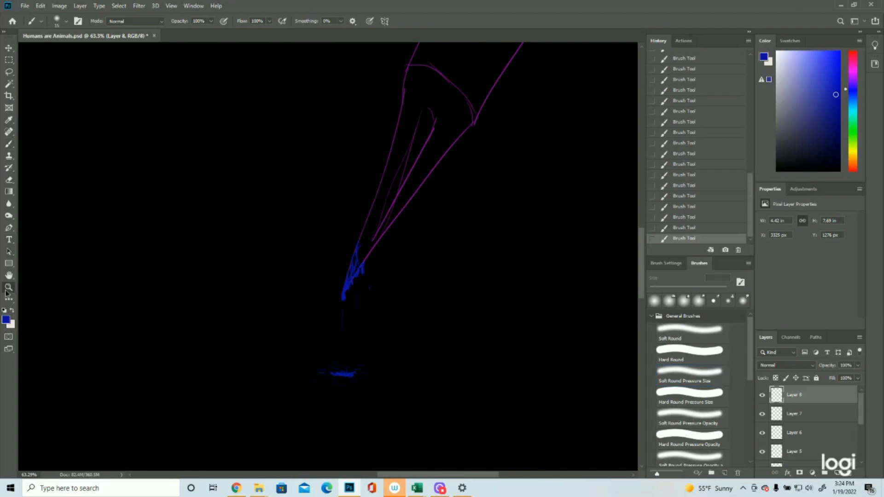
{"action": "left_click", "coordinate": [401, 410]}
{"action": "left_click", "coordinate": [284, 333]}
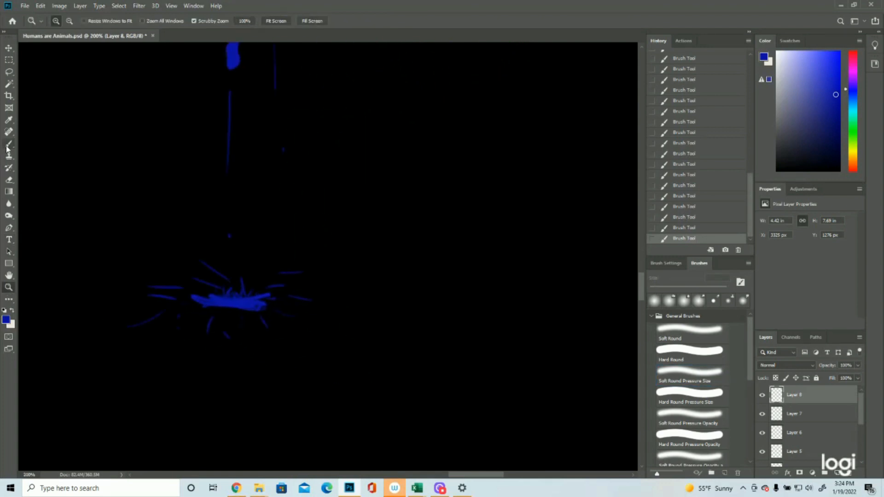
{"action": "left_click", "coordinate": [9, 144]}
{"action": "mouse_move", "coordinate": [237, 298]}
{"action": "left_mouse_down"}
{"action": "mouse_move", "coordinate": [233, 279]}
{"action": "mouse_move", "coordinate": [254, 282]}
{"action": "mouse_move", "coordinate": [248, 303]}
{"action": "mouse_move", "coordinate": [204, 273]}
{"action": "mouse_move", "coordinate": [259, 285]}
{"action": "mouse_move", "coordinate": [246, 248]}
{"action": "mouse_move", "coordinate": [236, 269]}
{"action": "mouse_move", "coordinate": [257, 273]}
{"action": "mouse_move", "coordinate": [258, 284]}
{"action": "mouse_move", "coordinate": [264, 264]}
{"action": "mouse_move", "coordinate": [243, 267]}
{"action": "mouse_move", "coordinate": [309, 286]}
{"action": "mouse_move", "coordinate": [280, 290]}
{"action": "mouse_move", "coordinate": [323, 274]}
{"action": "left_mouse_up"}
{"action": "left_click_drag", "start_coordinate": [274, 321], "coordinate": [286, 330]}
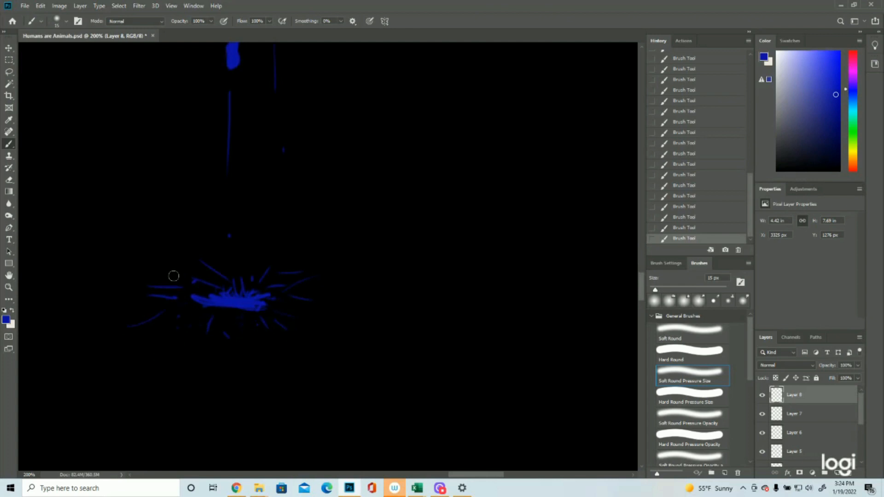
{"action": "left_click_drag", "start_coordinate": [296, 291], "coordinate": [357, 300]}
{"action": "left_click_drag", "start_coordinate": [306, 310], "coordinate": [335, 316]}
{"action": "left_click_drag", "start_coordinate": [198, 341], "coordinate": [260, 350]}
{"action": "left_click_drag", "start_coordinate": [124, 306], "coordinate": [164, 311]}
{"action": "left_click", "coordinate": [153, 304]}
{"action": "left_click_drag", "start_coordinate": [110, 301], "coordinate": [95, 303]}
Add a new layer on top and set the foreground color to off-white ede7dd
{"action": "left_click", "coordinate": [8, 287]}
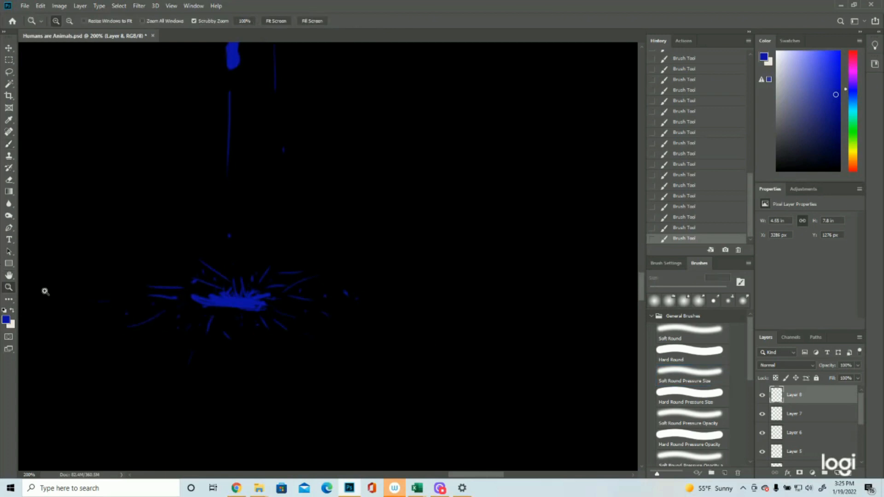
{"action": "left_click_drag", "start_coordinate": [364, 355], "coordinate": [345, 336]}
{"action": "left_click_drag", "start_coordinate": [397, 203], "coordinate": [410, 204]}
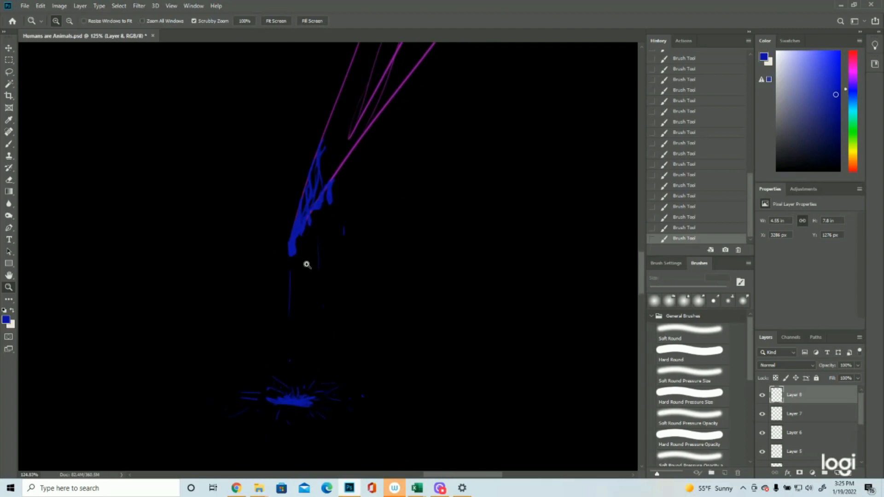
{"action": "left_click", "coordinate": [837, 473]}
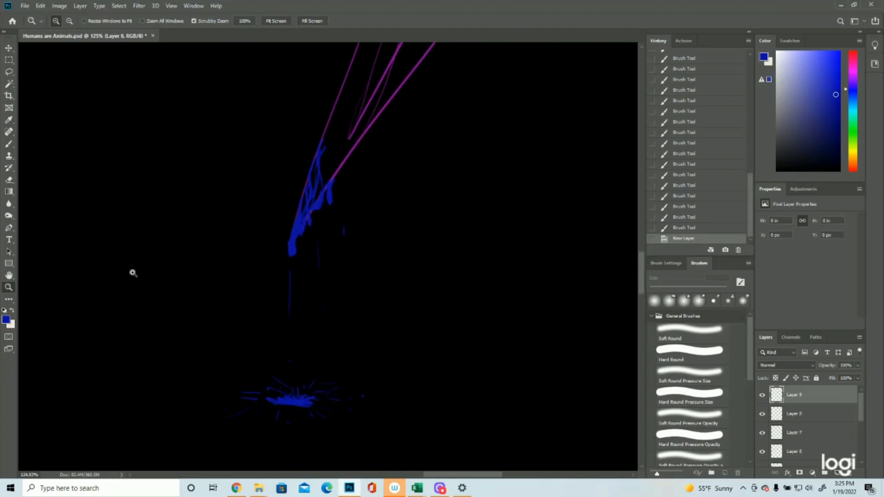
{"action": "left_click", "coordinate": [8, 321]}
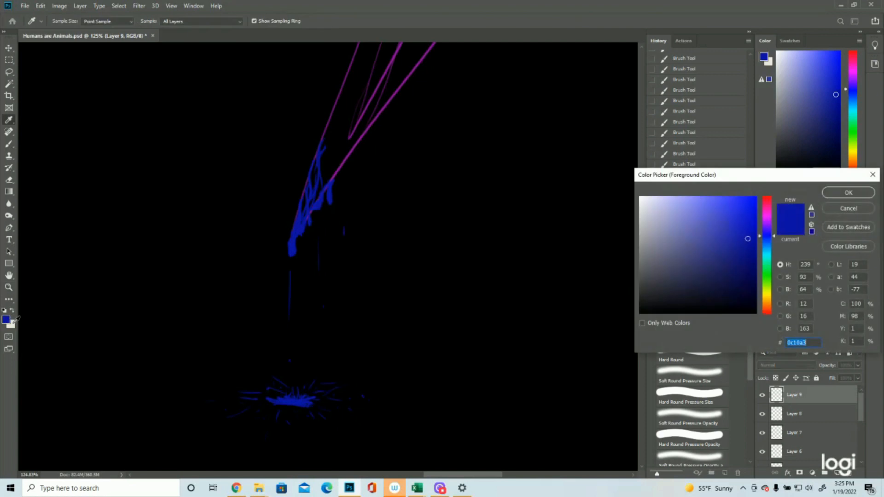
{"action": "left_click", "coordinate": [843, 201]}
{"action": "left_click", "coordinate": [9, 143]}
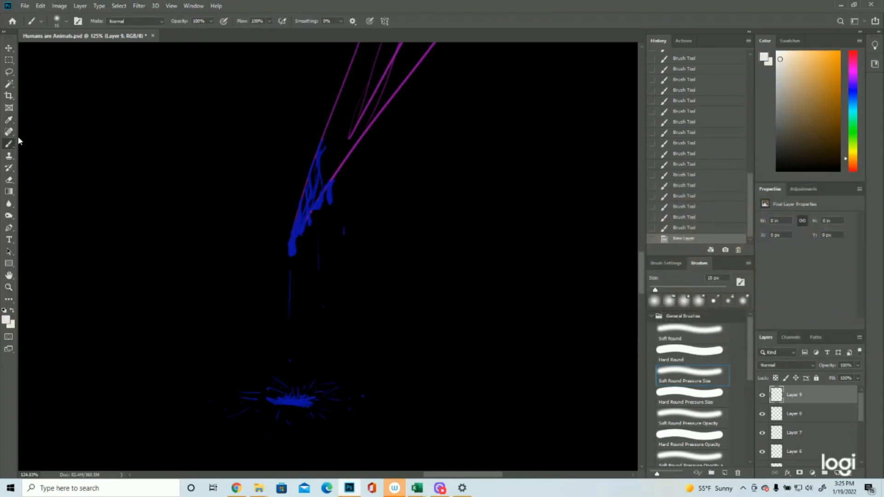
Paint small off-white highlights on the blue drips at the brush tip and on the splash below it
{"action": "left_click_drag", "start_coordinate": [331, 192], "coordinate": [321, 203]}
{"action": "left_click_drag", "start_coordinate": [320, 203], "coordinate": [317, 207]}
{"action": "left_click_drag", "start_coordinate": [319, 163], "coordinate": [307, 206]}
{"action": "mouse_move", "coordinate": [308, 204]}
{"action": "left_mouse_down"}
{"action": "mouse_move", "coordinate": [307, 234]}
{"action": "mouse_move", "coordinate": [304, 225]}
{"action": "mouse_move", "coordinate": [293, 240]}
{"action": "left_mouse_up"}
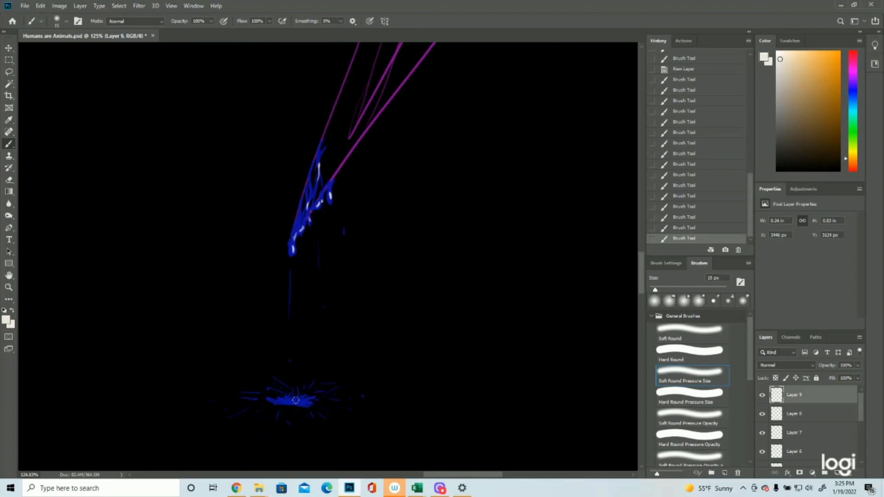
{"action": "left_click_drag", "start_coordinate": [286, 401], "coordinate": [295, 404]}
{"action": "left_click_drag", "start_coordinate": [307, 400], "coordinate": [314, 397]}
{"action": "left_click", "coordinate": [256, 399]}
{"action": "left_click", "coordinate": [8, 288]}
{"action": "left_click_drag", "start_coordinate": [322, 302], "coordinate": [287, 314]}
{"action": "mouse_move", "coordinate": [417, 313]}
{"action": "left_mouse_down"}
{"action": "mouse_move", "coordinate": [397, 309]}
{"action": "mouse_move", "coordinate": [411, 281]}
{"action": "left_mouse_up"}
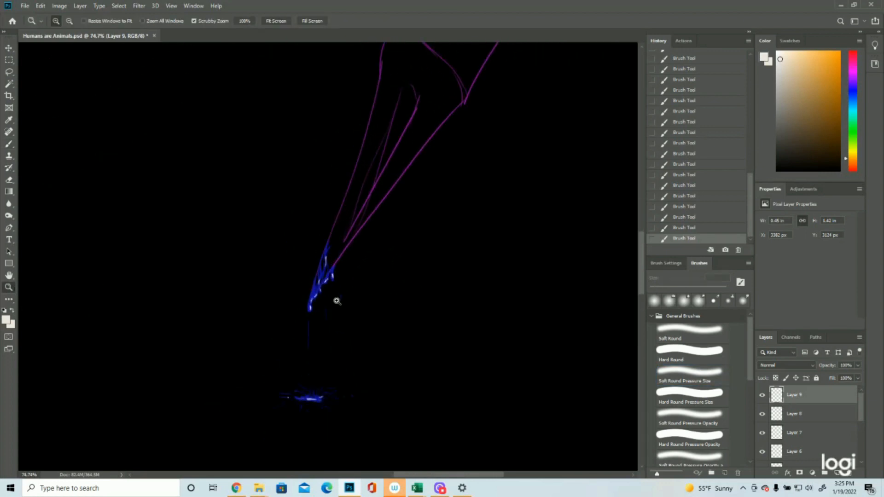
{"action": "left_click_drag", "start_coordinate": [351, 362], "coordinate": [368, 361]}
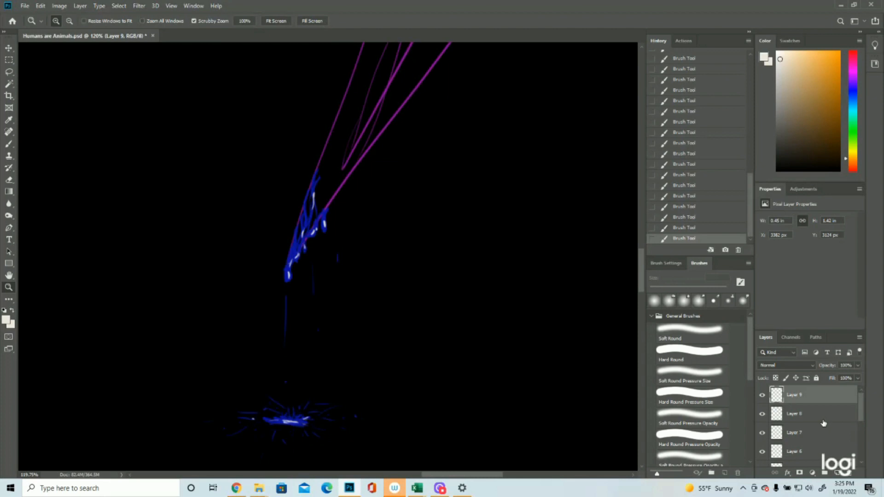
{"action": "left_click", "coordinate": [8, 144]}
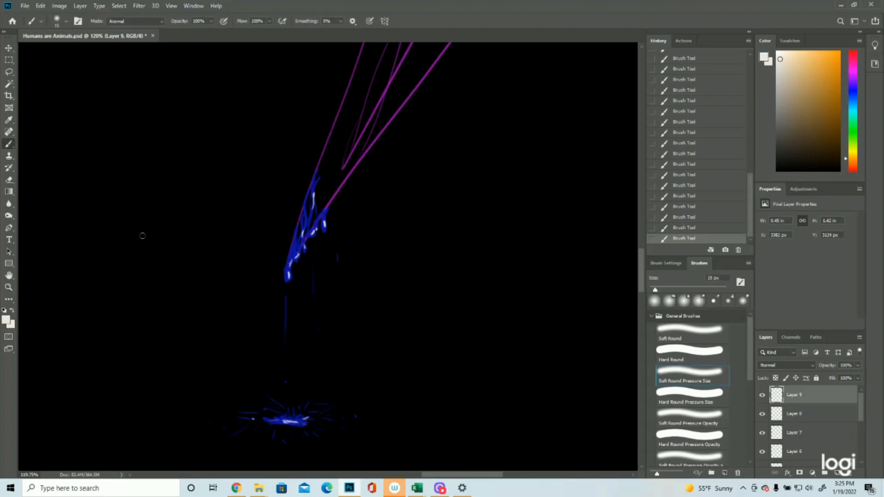
{"action": "mouse_move", "coordinate": [195, 218]}
{"action": "left_mouse_down"}
{"action": "mouse_move", "coordinate": [196, 244]}
{"action": "mouse_move", "coordinate": [187, 230]}
{"action": "left_mouse_up"}
{"action": "left_click", "coordinate": [681, 228]}
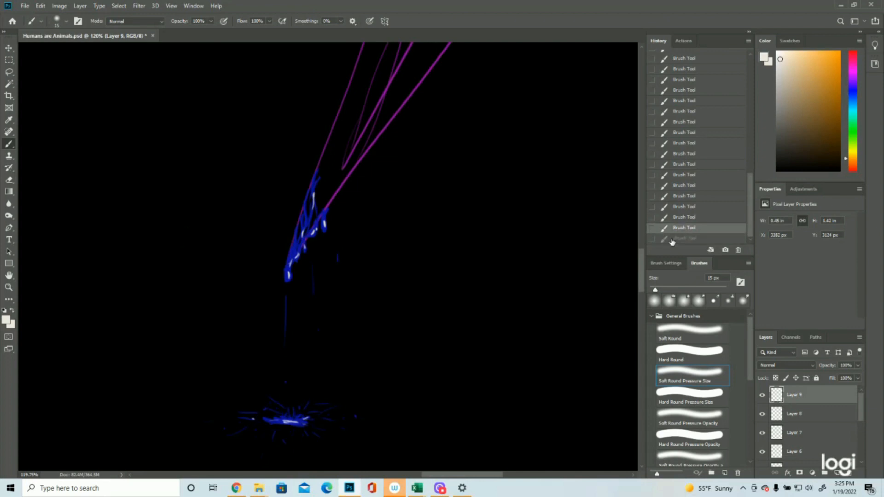
Sample the blue (0c10a3) of the drips at the brush tip as the foreground color
{"action": "left_click", "coordinate": [10, 288]}
{"action": "left_click_drag", "start_coordinate": [284, 256], "coordinate": [373, 252]}
{"action": "left_click", "coordinate": [6, 320]}
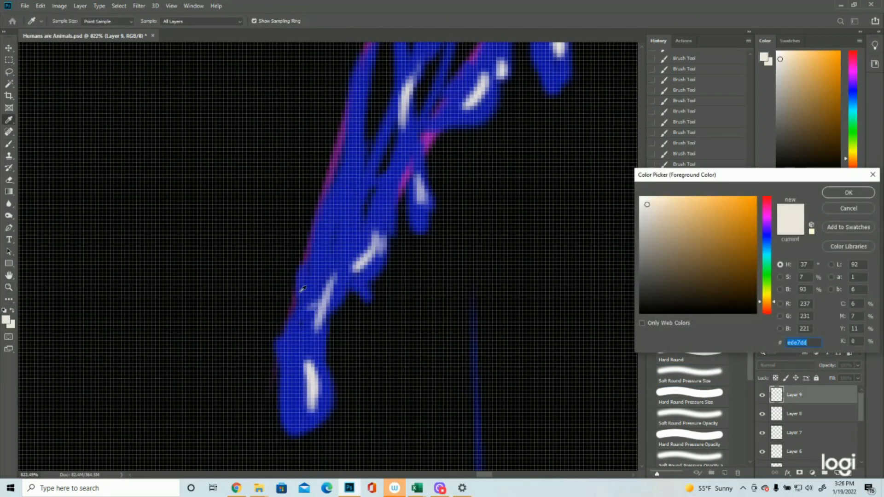
{"action": "left_click", "coordinate": [321, 274]}
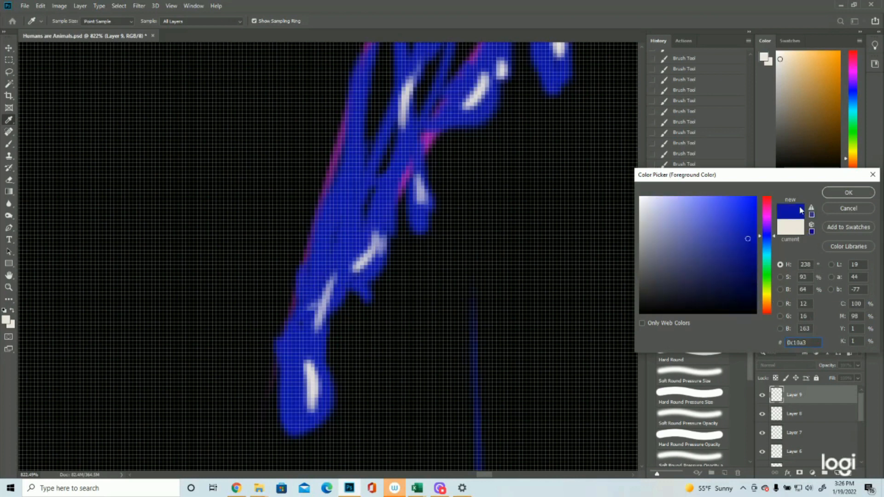
{"action": "left_click", "coordinate": [841, 194]}
Paint a solid blue teardrop-shaped drop in the empty area to the left of the brush tip
{"action": "key", "text": "ctrl+0"}
{"action": "left_click_drag", "start_coordinate": [397, 268], "coordinate": [405, 267]}
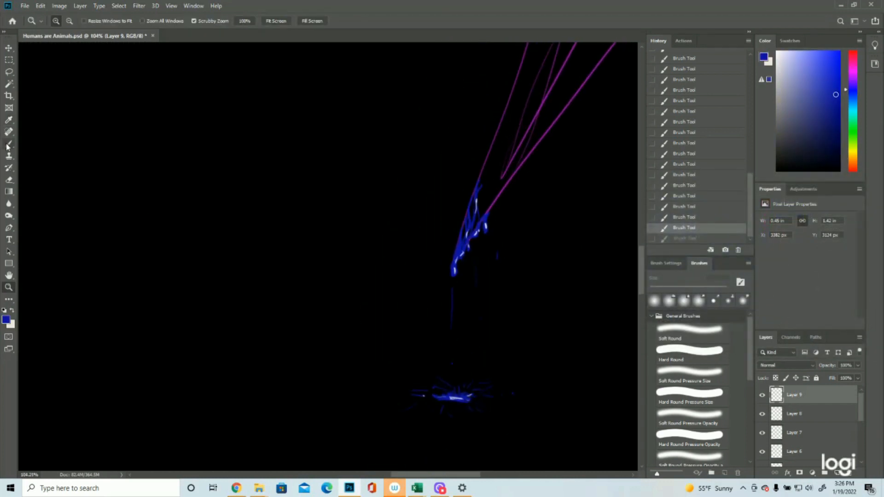
{"action": "left_click", "coordinate": [9, 144]}
{"action": "mouse_move", "coordinate": [362, 229]}
{"action": "left_mouse_down"}
{"action": "mouse_move", "coordinate": [359, 268]}
{"action": "mouse_move", "coordinate": [346, 267]}
{"action": "mouse_move", "coordinate": [363, 226]}
{"action": "mouse_move", "coordinate": [350, 242]}
{"action": "mouse_move", "coordinate": [358, 234]}
{"action": "mouse_move", "coordinate": [364, 258]}
{"action": "mouse_move", "coordinate": [364, 251]}
{"action": "mouse_move", "coordinate": [351, 267]}
{"action": "mouse_move", "coordinate": [359, 237]}
{"action": "mouse_move", "coordinate": [350, 262]}
{"action": "left_mouse_up"}
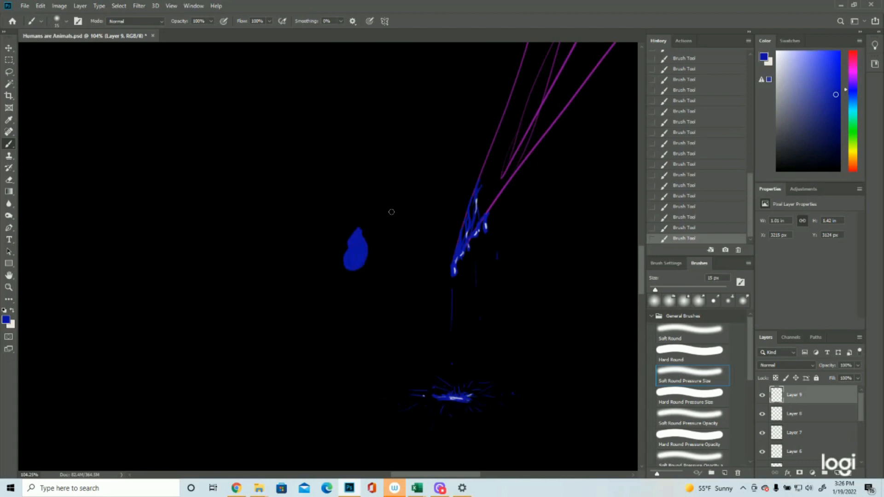
Paint a slanted blue line from above the drop down to the lower left, with rounded drips along it and a large drop at its lower end
{"action": "mouse_move", "coordinate": [396, 197]}
{"action": "left_mouse_down"}
{"action": "mouse_move", "coordinate": [369, 223]}
{"action": "mouse_move", "coordinate": [394, 200]}
{"action": "mouse_move", "coordinate": [359, 230]}
{"action": "mouse_move", "coordinate": [365, 222]}
{"action": "mouse_move", "coordinate": [375, 231]}
{"action": "mouse_move", "coordinate": [344, 232]}
{"action": "mouse_move", "coordinate": [341, 245]}
{"action": "mouse_move", "coordinate": [333, 245]}
{"action": "mouse_move", "coordinate": [347, 232]}
{"action": "mouse_move", "coordinate": [323, 236]}
{"action": "mouse_move", "coordinate": [342, 234]}
{"action": "mouse_move", "coordinate": [317, 249]}
{"action": "mouse_move", "coordinate": [297, 245]}
{"action": "mouse_move", "coordinate": [318, 241]}
{"action": "mouse_move", "coordinate": [297, 251]}
{"action": "mouse_move", "coordinate": [287, 275]}
{"action": "mouse_move", "coordinate": [259, 269]}
{"action": "mouse_move", "coordinate": [283, 274]}
{"action": "mouse_move", "coordinate": [259, 256]}
{"action": "mouse_move", "coordinate": [292, 251]}
{"action": "mouse_move", "coordinate": [265, 267]}
{"action": "mouse_move", "coordinate": [289, 255]}
{"action": "left_mouse_up"}
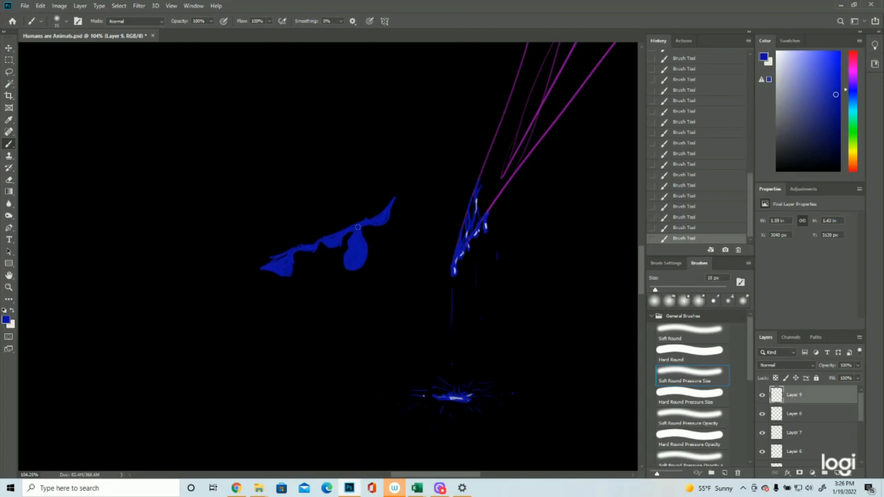
{"action": "mouse_move", "coordinate": [385, 212]}
{"action": "left_mouse_down"}
{"action": "mouse_move", "coordinate": [360, 221]}
{"action": "mouse_move", "coordinate": [393, 201]}
{"action": "mouse_move", "coordinate": [379, 214]}
{"action": "left_mouse_up"}
{"action": "left_click_drag", "start_coordinate": [299, 249], "coordinate": [240, 278]}
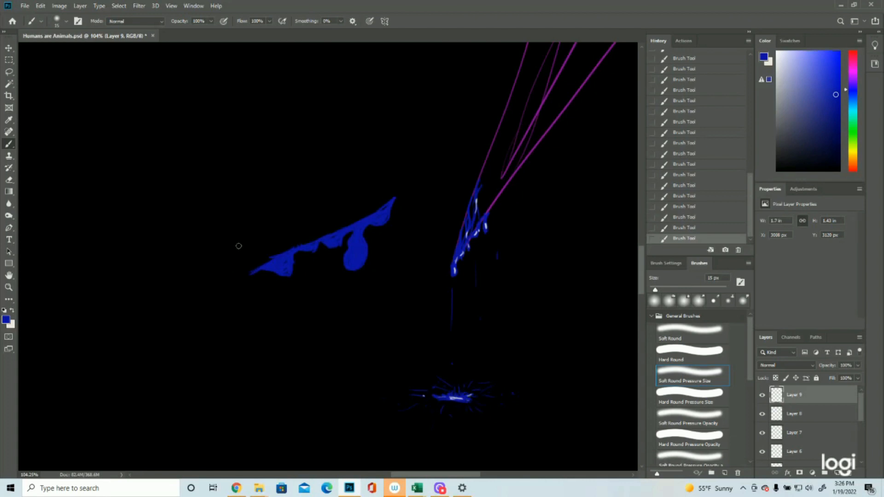
{"action": "left_click_drag", "start_coordinate": [266, 266], "coordinate": [232, 282]}
{"action": "left_click_drag", "start_coordinate": [291, 272], "coordinate": [278, 270]}
{"action": "mouse_move", "coordinate": [406, 165]}
{"action": "left_mouse_down"}
{"action": "mouse_move", "coordinate": [430, 131]}
{"action": "mouse_move", "coordinate": [408, 166]}
{"action": "left_mouse_up"}
{"action": "left_click", "coordinate": [677, 228]}
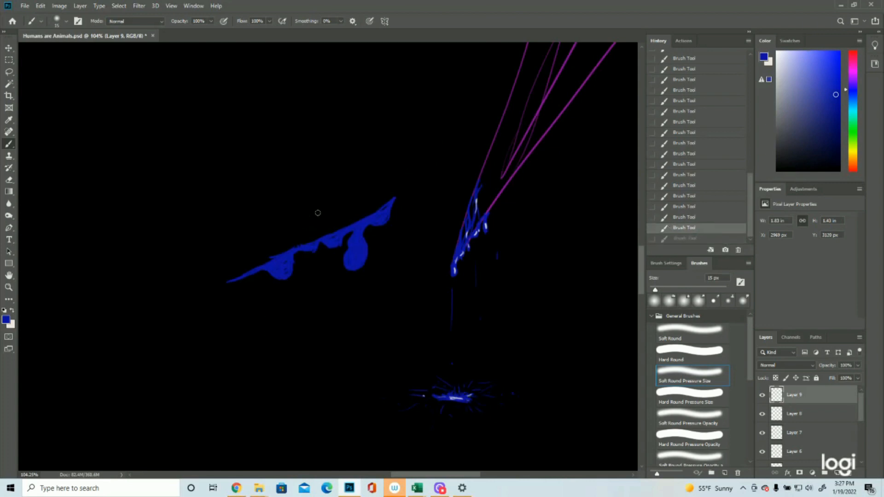
{"action": "mouse_move", "coordinate": [259, 274]}
{"action": "left_mouse_down"}
{"action": "mouse_move", "coordinate": [225, 285]}
{"action": "mouse_move", "coordinate": [236, 281]}
{"action": "mouse_move", "coordinate": [213, 311]}
{"action": "mouse_move", "coordinate": [205, 302]}
{"action": "mouse_move", "coordinate": [217, 311]}
{"action": "mouse_move", "coordinate": [199, 292]}
{"action": "mouse_move", "coordinate": [223, 286]}
{"action": "mouse_move", "coordinate": [205, 307]}
{"action": "mouse_move", "coordinate": [211, 303]}
{"action": "mouse_move", "coordinate": [220, 279]}
{"action": "mouse_move", "coordinate": [169, 304]}
{"action": "mouse_move", "coordinate": [181, 300]}
{"action": "mouse_move", "coordinate": [169, 307]}
{"action": "mouse_move", "coordinate": [169, 346]}
{"action": "mouse_move", "coordinate": [154, 348]}
{"action": "mouse_move", "coordinate": [154, 312]}
{"action": "mouse_move", "coordinate": [171, 305]}
{"action": "mouse_move", "coordinate": [156, 312]}
{"action": "mouse_move", "coordinate": [166, 310]}
{"action": "mouse_move", "coordinate": [169, 324]}
{"action": "mouse_move", "coordinate": [159, 339]}
{"action": "left_mouse_up"}
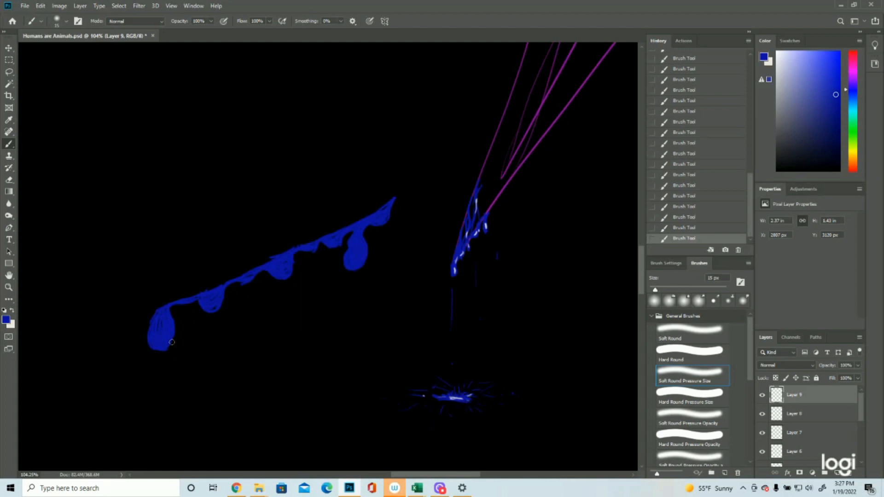
Add another layer on top and sample the off-white highlight (ede7dd) at the brush tip as the foreground color
{"action": "left_click", "coordinate": [8, 286]}
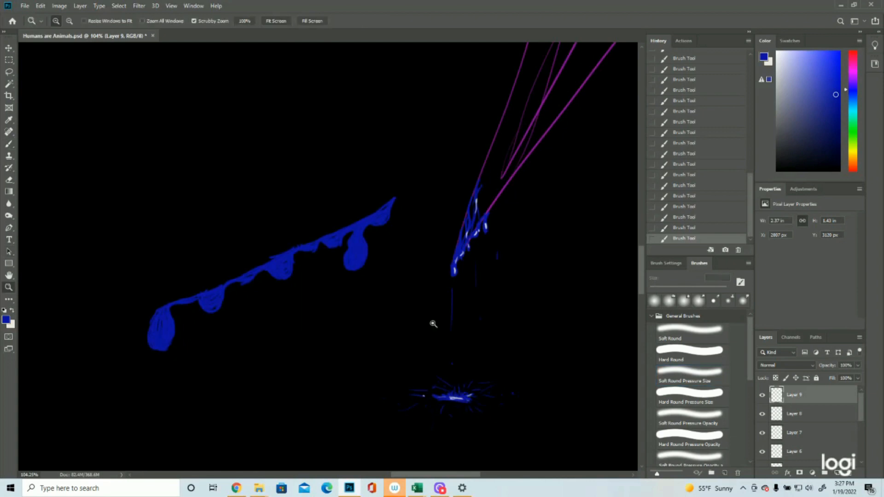
{"action": "left_click_drag", "start_coordinate": [431, 322], "coordinate": [381, 322]}
{"action": "mouse_move", "coordinate": [437, 323]}
{"action": "left_mouse_down"}
{"action": "mouse_move", "coordinate": [442, 310]}
{"action": "mouse_move", "coordinate": [470, 307]}
{"action": "left_mouse_up"}
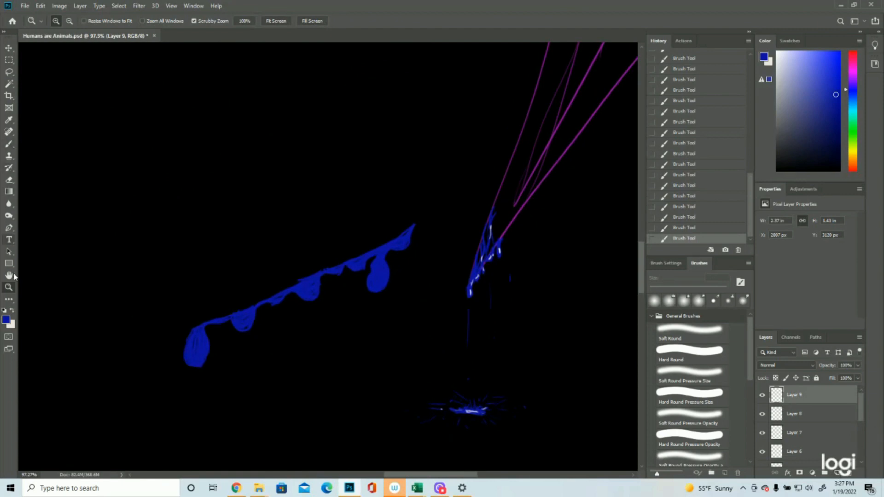
{"action": "left_click", "coordinate": [837, 473]}
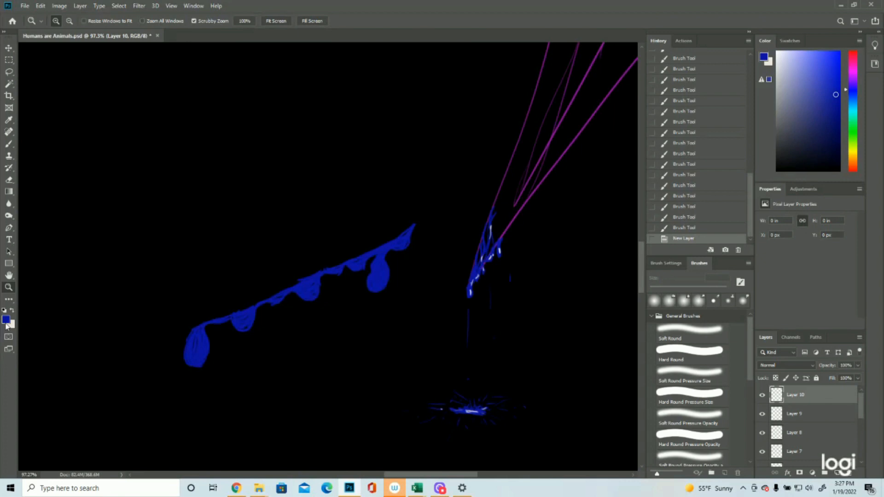
{"action": "left_click", "coordinate": [6, 320]}
{"action": "left_click", "coordinate": [496, 255]}
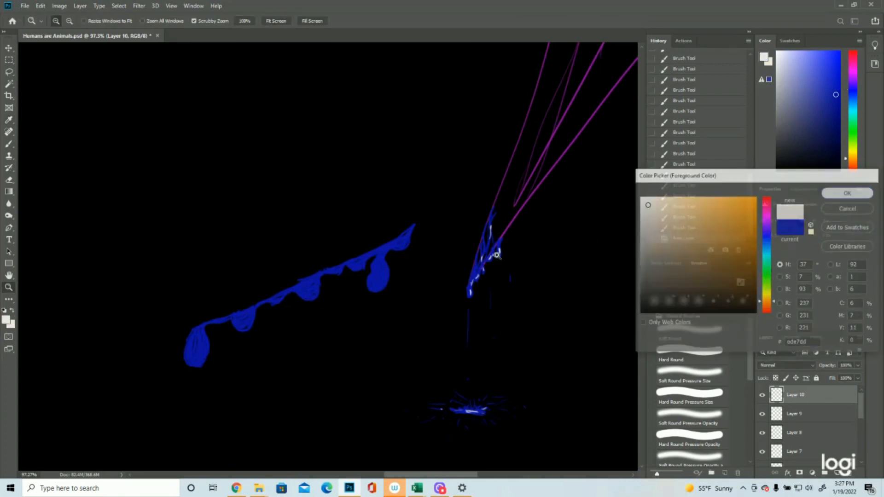
Paint small curved off-white highlights on each drip along the slanted blue line, down to its large end drop
{"action": "left_click", "coordinate": [7, 144]}
{"action": "mouse_move", "coordinate": [409, 235]}
{"action": "left_mouse_down"}
{"action": "mouse_move", "coordinate": [383, 277]}
{"action": "mouse_move", "coordinate": [382, 266]}
{"action": "mouse_move", "coordinate": [349, 265]}
{"action": "mouse_move", "coordinate": [363, 261]}
{"action": "mouse_move", "coordinate": [348, 276]}
{"action": "mouse_move", "coordinate": [340, 265]}
{"action": "mouse_move", "coordinate": [289, 293]}
{"action": "mouse_move", "coordinate": [314, 282]}
{"action": "mouse_move", "coordinate": [309, 306]}
{"action": "mouse_move", "coordinate": [281, 296]}
{"action": "mouse_move", "coordinate": [202, 342]}
{"action": "mouse_move", "coordinate": [199, 334]}
{"action": "mouse_move", "coordinate": [203, 361]}
{"action": "left_mouse_up"}
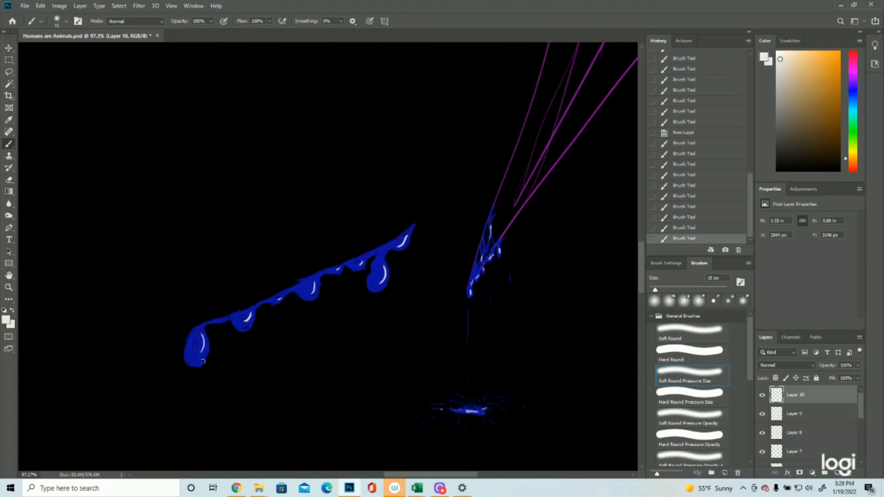
{"action": "left_click", "coordinate": [9, 287]}
{"action": "left_click", "coordinate": [348, 317], "text": "alt"}
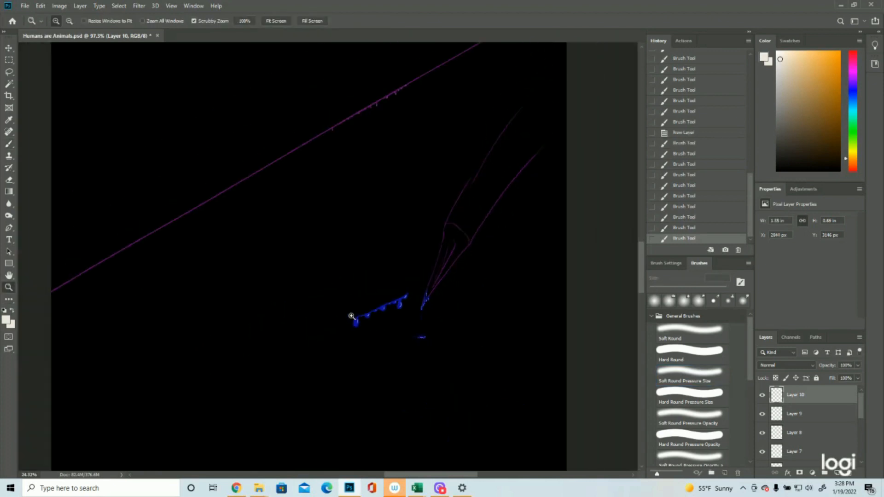
{"action": "left_click_drag", "start_coordinate": [382, 325], "coordinate": [430, 317]}
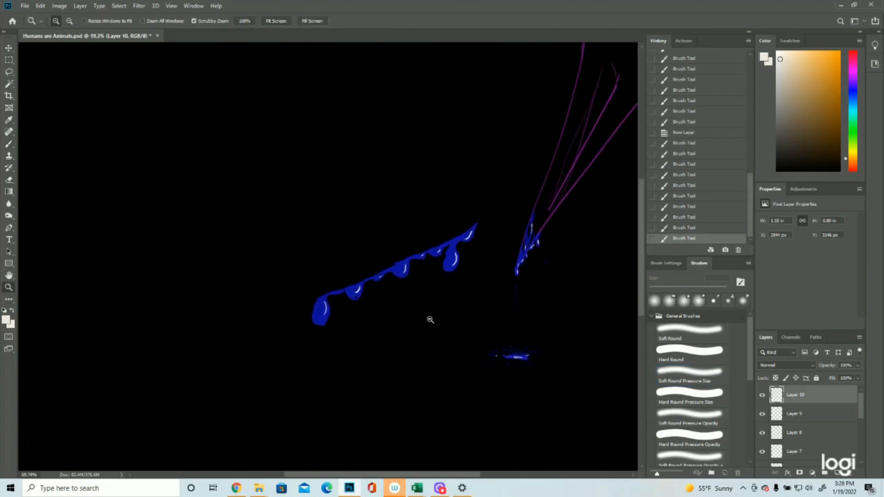
{"action": "left_click", "coordinate": [5, 144]}
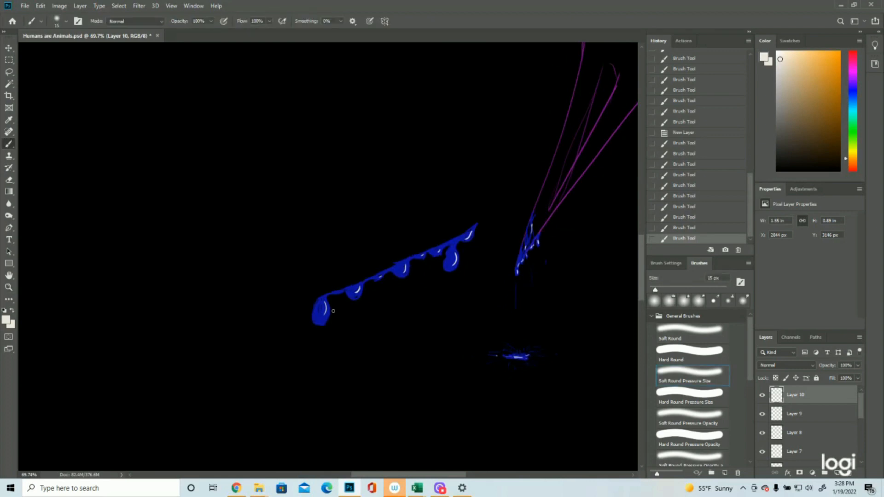
Strengthen the off-white curved highlight on the large drop at the lower end of the slanted blue line
{"action": "left_click_drag", "start_coordinate": [324, 301], "coordinate": [319, 311]}
{"action": "left_click", "coordinate": [8, 287]}
{"action": "left_click_drag", "start_coordinate": [572, 273], "coordinate": [484, 248]}
{"action": "left_click_drag", "start_coordinate": [487, 287], "coordinate": [409, 286]}
{"action": "left_click", "coordinate": [419, 185]}
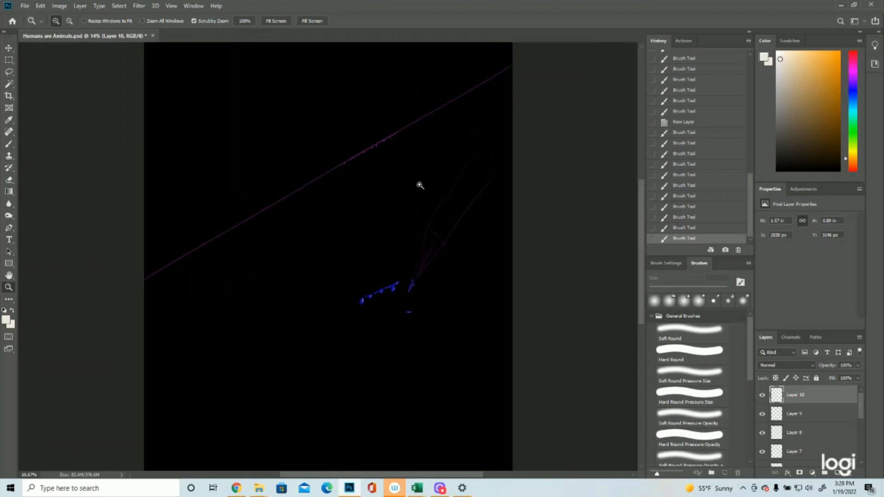
{"action": "left_click", "coordinate": [419, 185]}
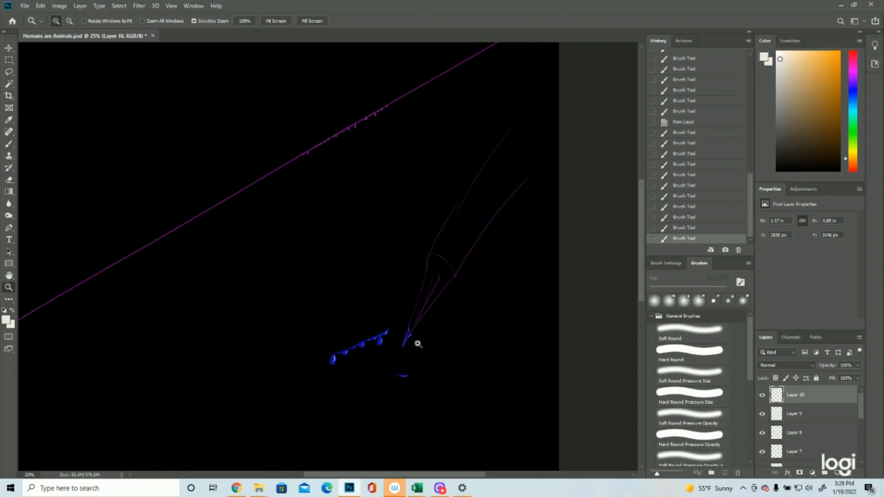
Try adding off-white highlight strokes to the blue brush tip and the thin drip falling below it
{"action": "left_click_drag", "start_coordinate": [417, 347], "coordinate": [481, 347]}
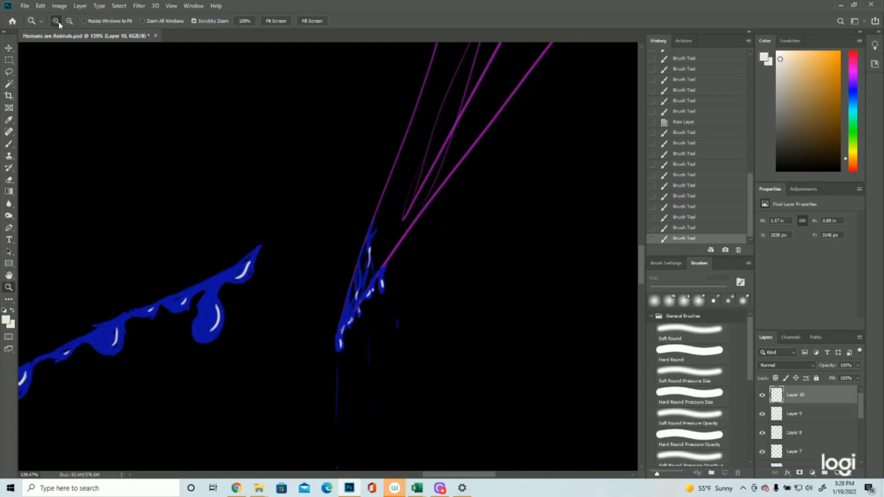
{"action": "left_click", "coordinate": [8, 144]}
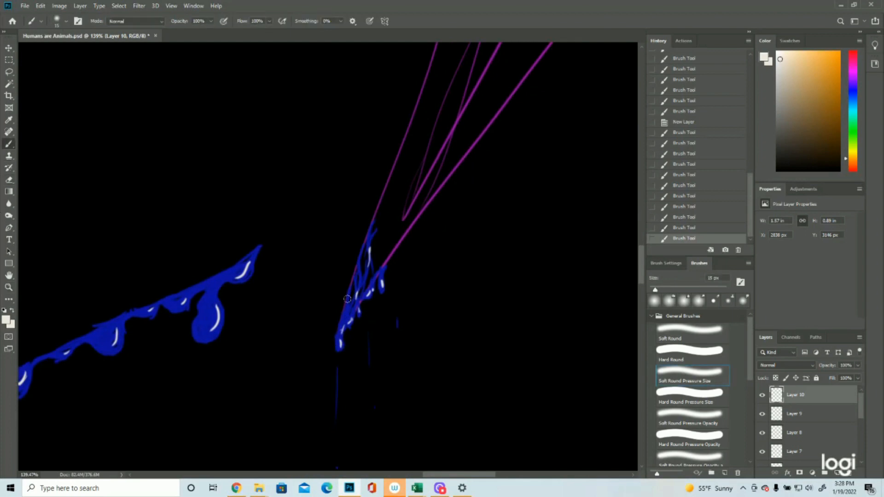
{"action": "left_click_drag", "start_coordinate": [347, 310], "coordinate": [349, 306]}
{"action": "left_click", "coordinate": [685, 217]}
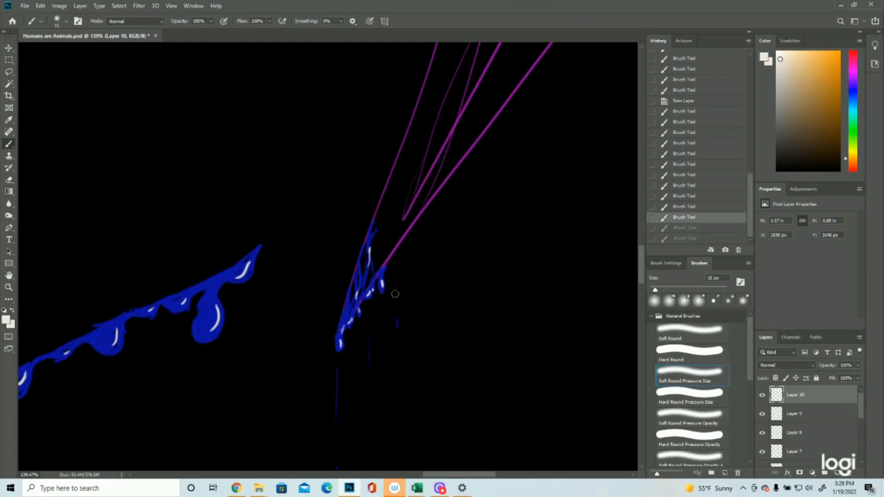
{"action": "scroll", "coordinate": [408, 361], "scroll_direction": "down", "scroll_amount": 2}
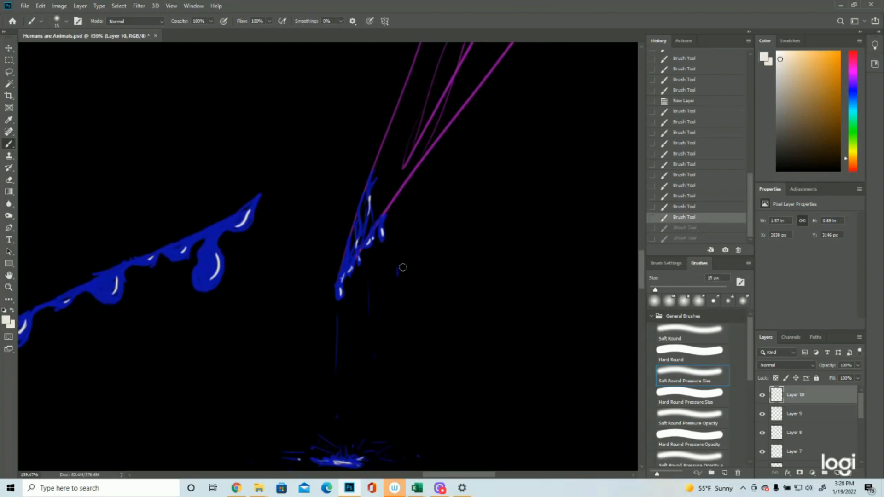
{"action": "left_click_drag", "start_coordinate": [338, 340], "coordinate": [338, 316]}
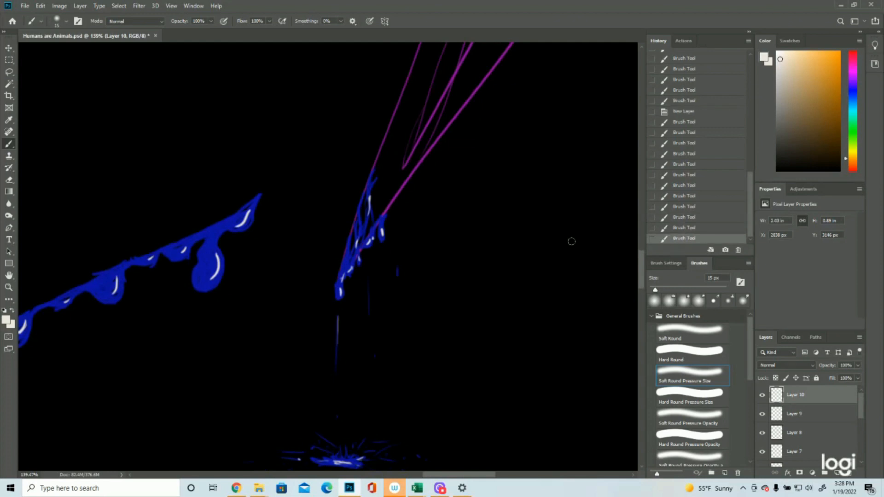
{"action": "key", "text": "ctrl+z"}
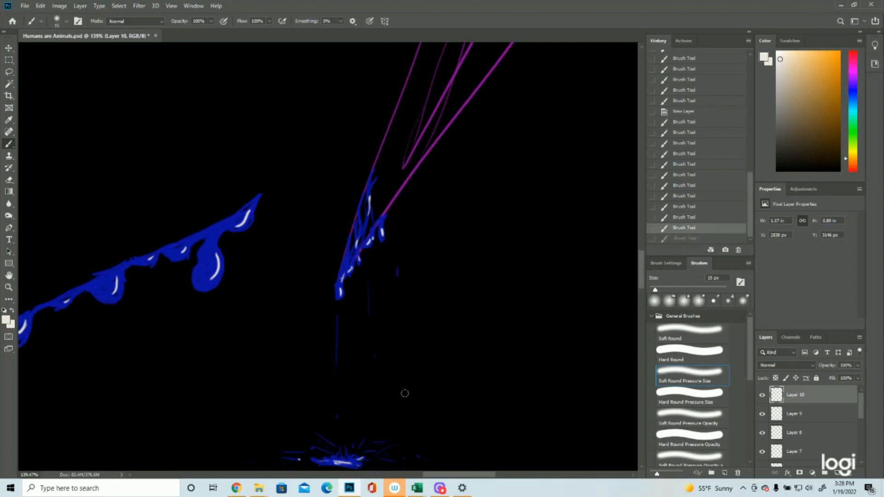
Hide and reshow Layer 9 and Layer 10 in turn to check what each contributes to the blue dripping line
{"action": "scroll", "coordinate": [404, 393], "scroll_direction": "up", "scroll_amount": 2}
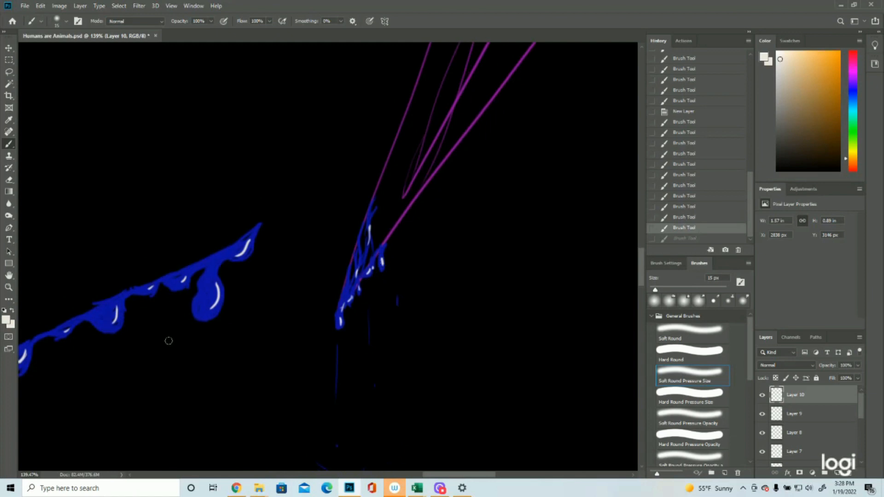
{"action": "left_click", "coordinate": [8, 287]}
{"action": "left_click_drag", "start_coordinate": [364, 317], "coordinate": [336, 324]}
{"action": "left_click_drag", "start_coordinate": [208, 368], "coordinate": [225, 369]}
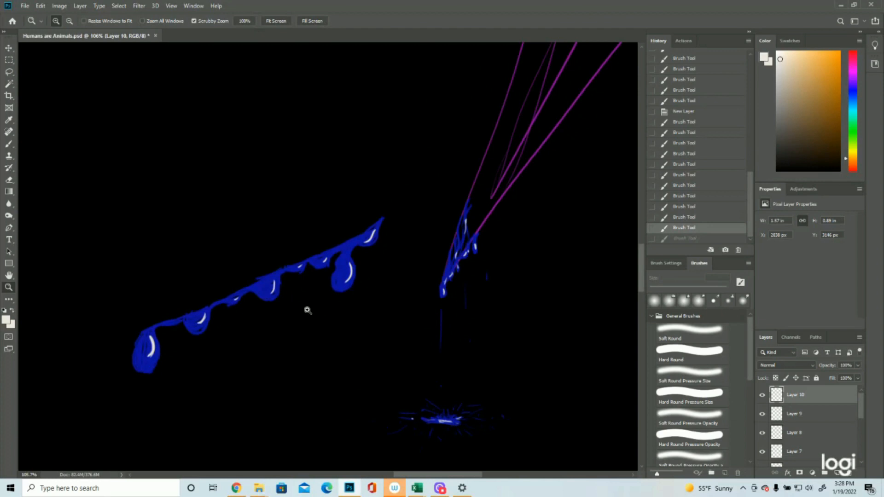
{"action": "left_click", "coordinate": [762, 414]}
{"action": "left_click", "coordinate": [762, 414]}
{"action": "left_click", "coordinate": [762, 395]}
{"action": "left_click", "coordinate": [762, 395]}
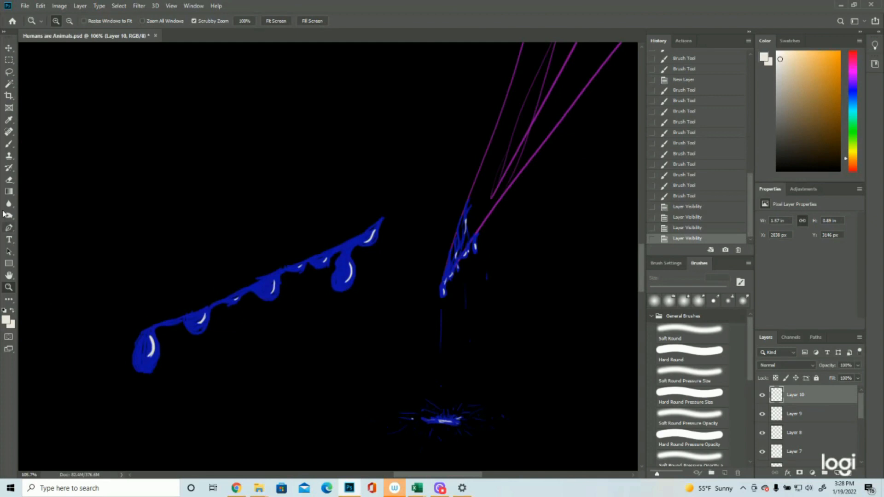
Examine the blue dripping line and compare it with the drips along the purple line
{"action": "left_click_drag", "start_coordinate": [322, 332], "coordinate": [290, 339]}
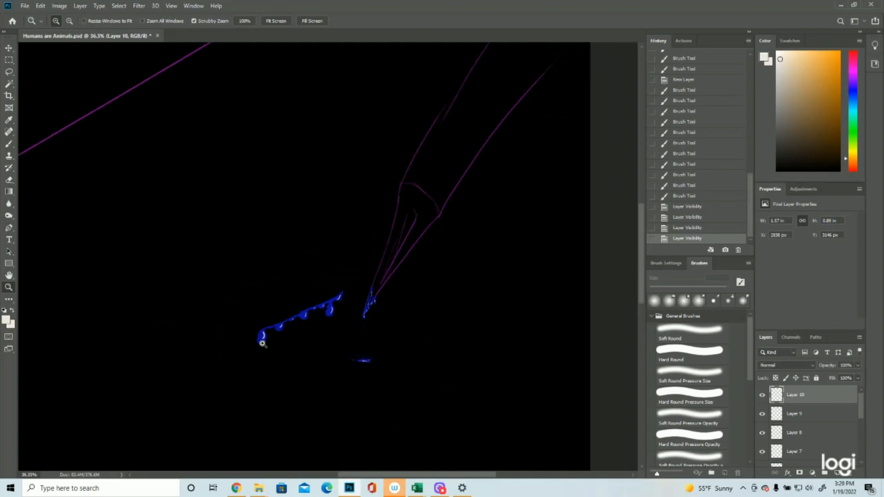
{"action": "left_click_drag", "start_coordinate": [240, 350], "coordinate": [279, 343]}
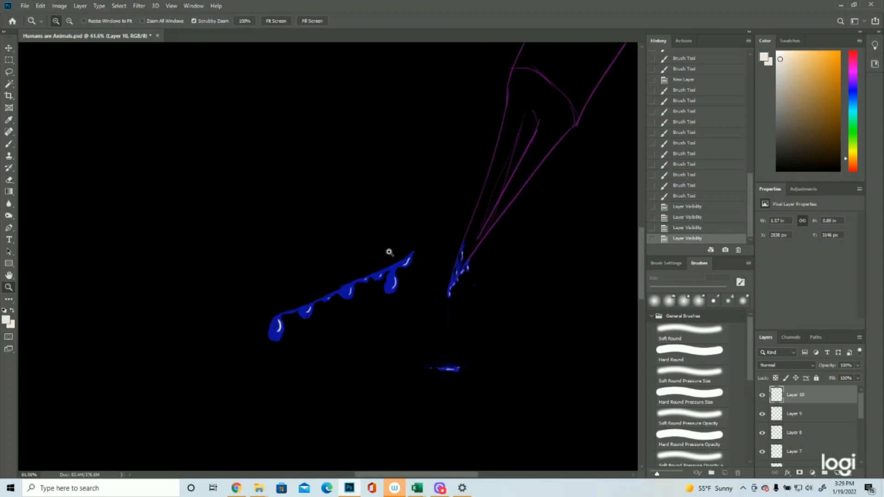
{"action": "left_click_drag", "start_coordinate": [351, 298], "coordinate": [371, 300]}
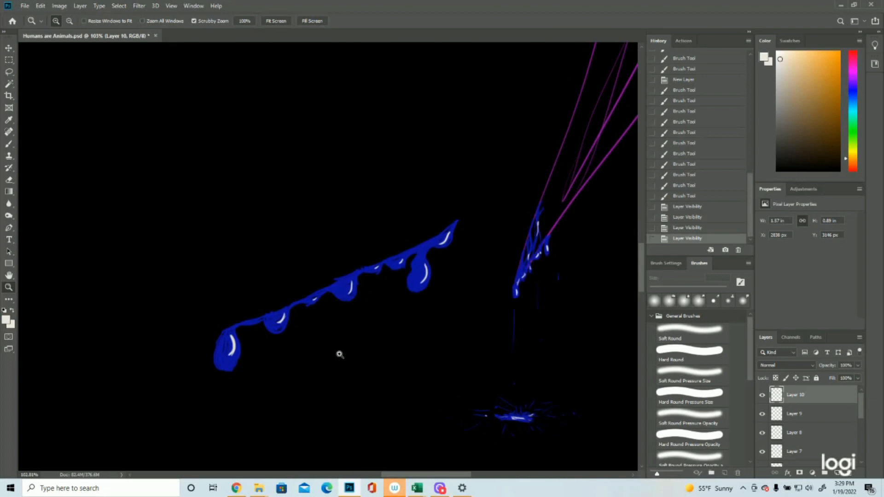
{"action": "left_click_drag", "start_coordinate": [457, 332], "coordinate": [491, 123]}
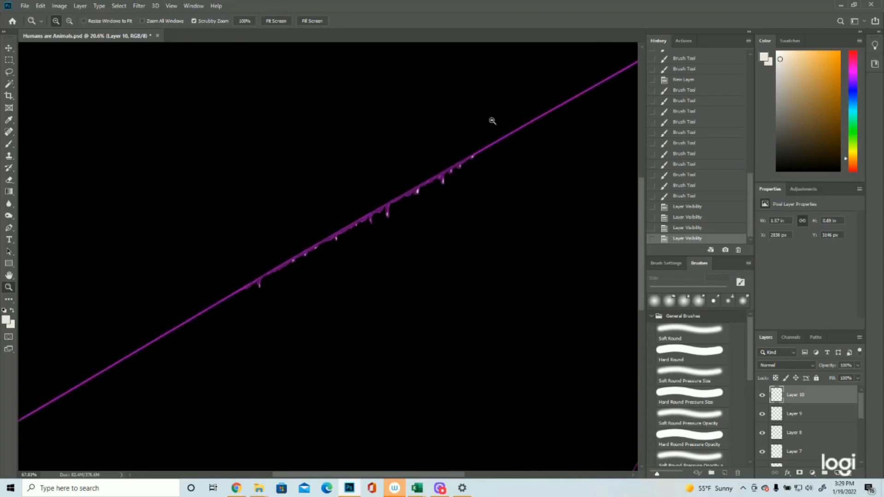
{"action": "left_click", "coordinate": [419, 212]}
{"action": "left_click_drag", "start_coordinate": [335, 265], "coordinate": [294, 253]}
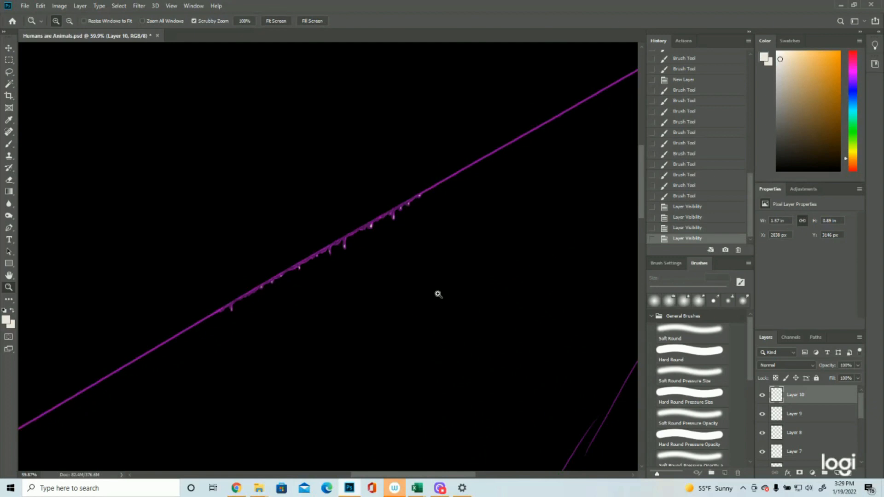
{"action": "left_click_drag", "start_coordinate": [430, 290], "coordinate": [387, 305]}
{"action": "left_click_drag", "start_coordinate": [379, 247], "coordinate": [412, 248]}
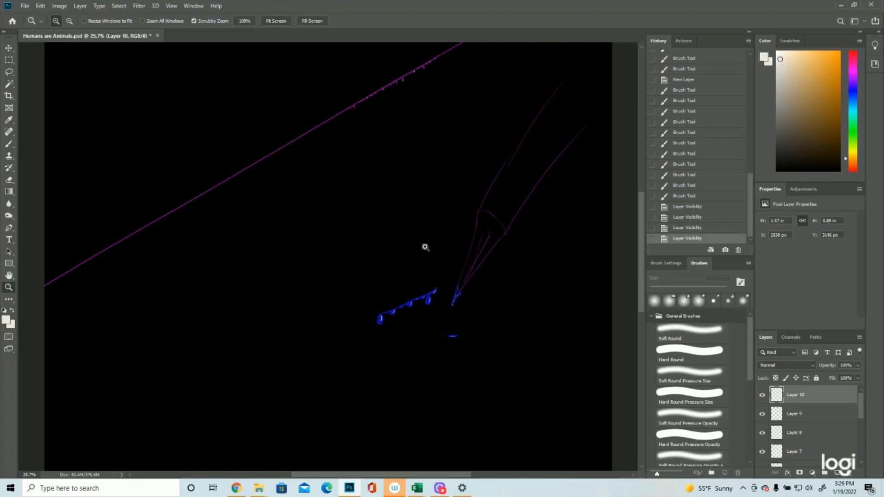
{"action": "left_click_drag", "start_coordinate": [434, 299], "coordinate": [492, 300]}
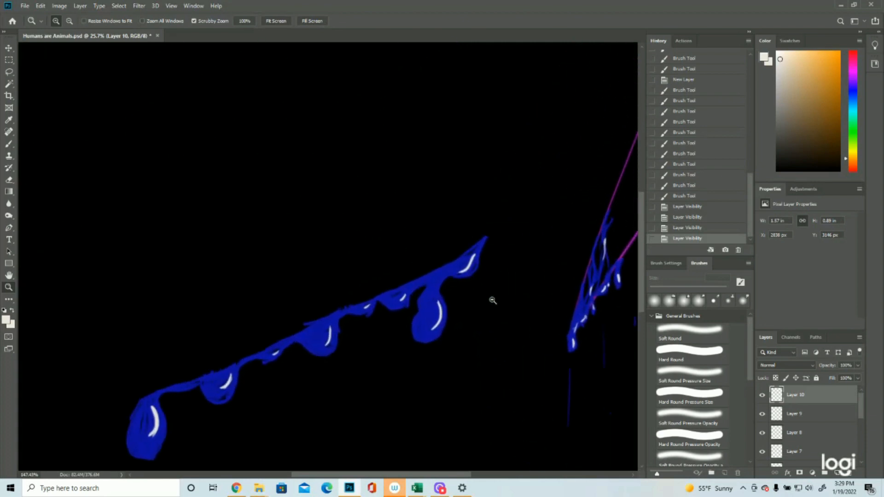
{"action": "left_click_drag", "start_coordinate": [426, 302], "coordinate": [420, 304]}
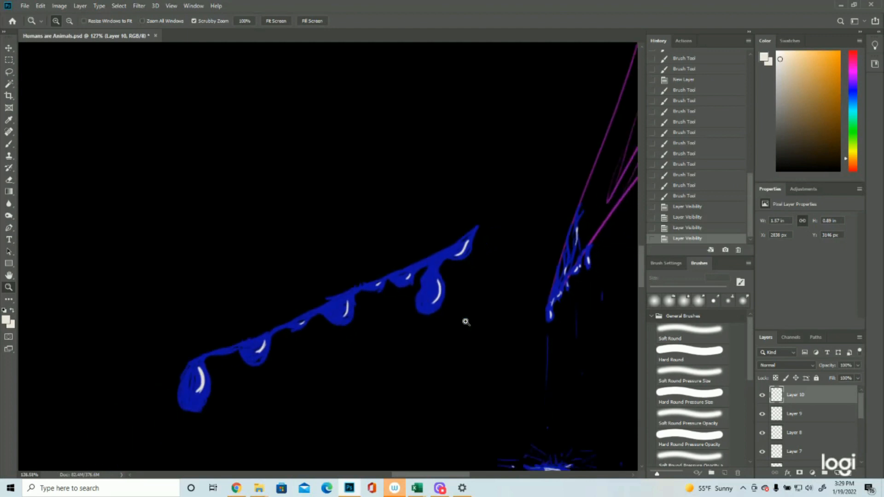
Add a new layer above Layer 9 and set the foreground color to a darker shade of the drips' sampled blue (0c10a3)
{"action": "left_click", "coordinate": [794, 420]}
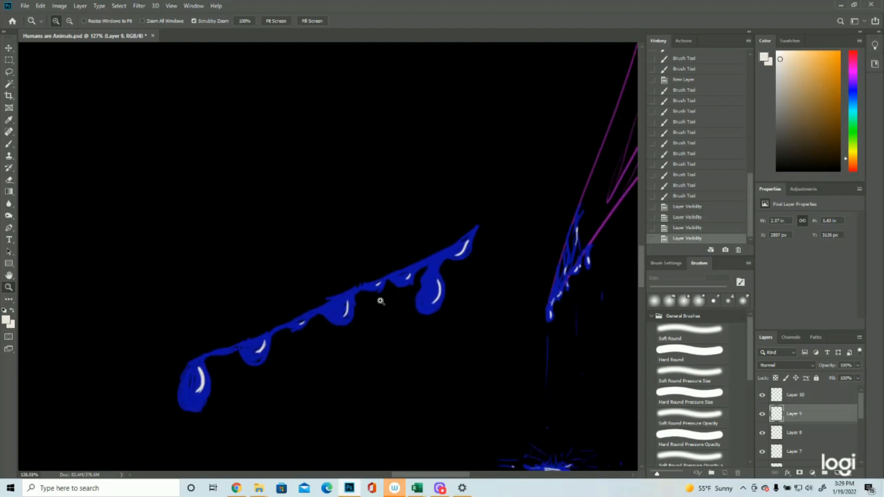
{"action": "left_click_drag", "start_coordinate": [381, 302], "coordinate": [410, 301]}
{"action": "left_click", "coordinate": [6, 320]}
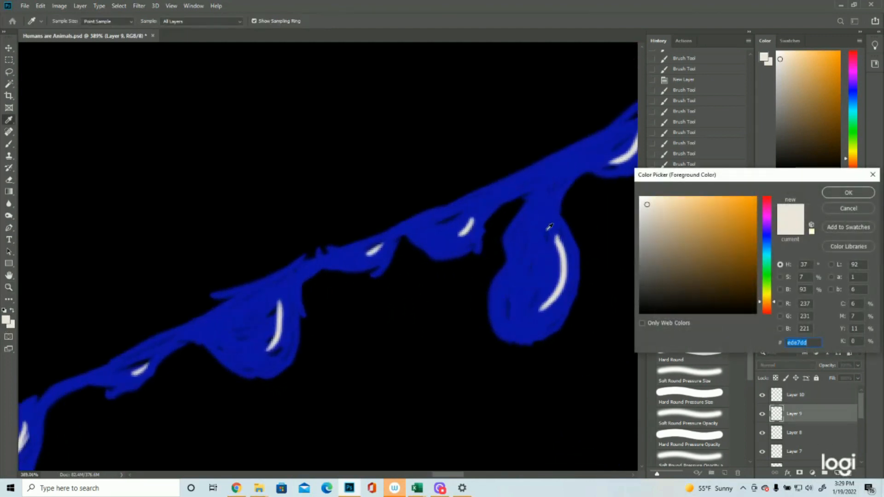
{"action": "left_click", "coordinate": [539, 210]}
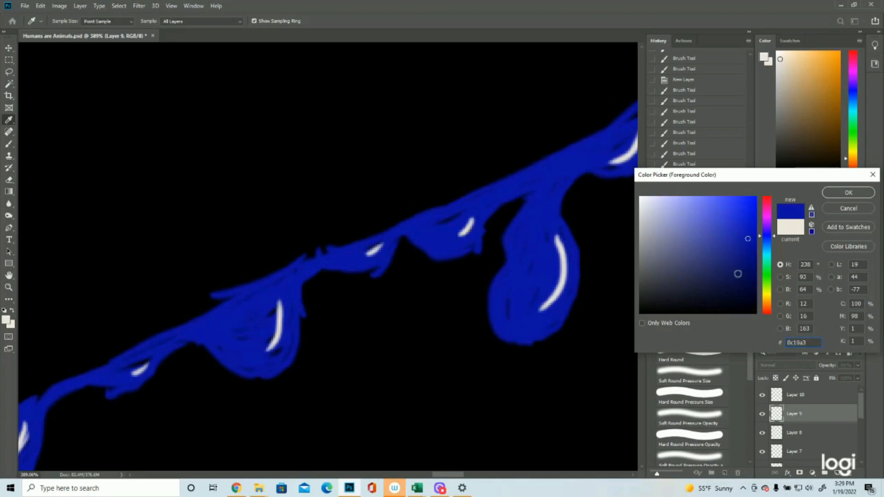
{"action": "left_click", "coordinate": [746, 275]}
{"action": "left_click", "coordinate": [848, 193]}
{"action": "left_click", "coordinate": [838, 474]}
Brush dark blue shading onto the drip at the line's upper end and along the edge of the large hanging drop
{"action": "mouse_move", "coordinate": [137, 166]}
{"action": "left_mouse_down"}
{"action": "mouse_move", "coordinate": [169, 173]}
{"action": "mouse_move", "coordinate": [96, 190]}
{"action": "left_mouse_up"}
{"action": "left_click", "coordinate": [9, 147]}
{"action": "left_click", "coordinate": [35, 159]}
{"action": "left_click_drag", "start_coordinate": [395, 150], "coordinate": [386, 162]}
{"action": "left_click_drag", "start_coordinate": [386, 162], "coordinate": [397, 165]}
{"action": "left_click_drag", "start_coordinate": [400, 163], "coordinate": [400, 165]}
{"action": "mouse_move", "coordinate": [353, 204]}
{"action": "left_mouse_down"}
{"action": "mouse_move", "coordinate": [346, 226]}
{"action": "mouse_move", "coordinate": [360, 233]}
{"action": "mouse_move", "coordinate": [352, 221]}
{"action": "mouse_move", "coordinate": [375, 221]}
{"action": "mouse_move", "coordinate": [368, 224]}
{"action": "left_mouse_up"}
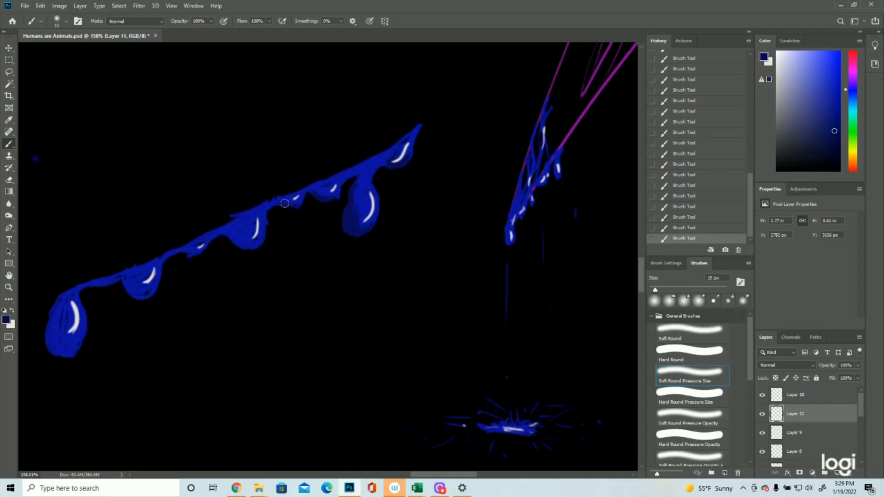
Shade the lower-left edges of the remaining drips in dark blue, down to the large drop at the line's lower end
{"action": "mouse_move", "coordinate": [230, 236]}
{"action": "left_mouse_down"}
{"action": "mouse_move", "coordinate": [245, 247]}
{"action": "mouse_move", "coordinate": [259, 241]}
{"action": "left_mouse_up"}
{"action": "left_click_drag", "start_coordinate": [190, 251], "coordinate": [186, 254]}
{"action": "mouse_move", "coordinate": [125, 277]}
{"action": "left_mouse_down"}
{"action": "mouse_move", "coordinate": [138, 298]}
{"action": "mouse_move", "coordinate": [125, 284]}
{"action": "mouse_move", "coordinate": [157, 293]}
{"action": "left_mouse_up"}
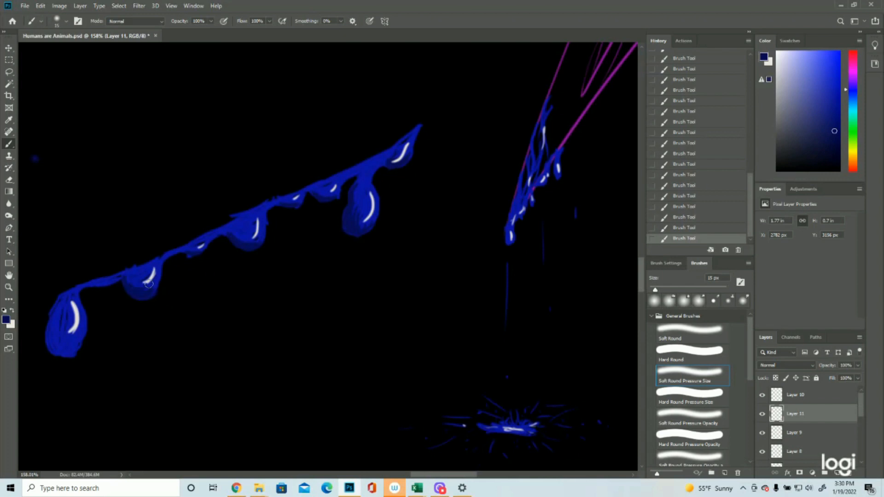
{"action": "mouse_move", "coordinate": [51, 337]}
{"action": "left_mouse_down"}
{"action": "mouse_move", "coordinate": [57, 306]}
{"action": "mouse_move", "coordinate": [49, 324]}
{"action": "mouse_move", "coordinate": [58, 308]}
{"action": "mouse_move", "coordinate": [57, 332]}
{"action": "mouse_move", "coordinate": [50, 315]}
{"action": "mouse_move", "coordinate": [51, 323]}
{"action": "mouse_move", "coordinate": [61, 357]}
{"action": "mouse_move", "coordinate": [50, 342]}
{"action": "mouse_move", "coordinate": [60, 310]}
{"action": "left_mouse_up"}
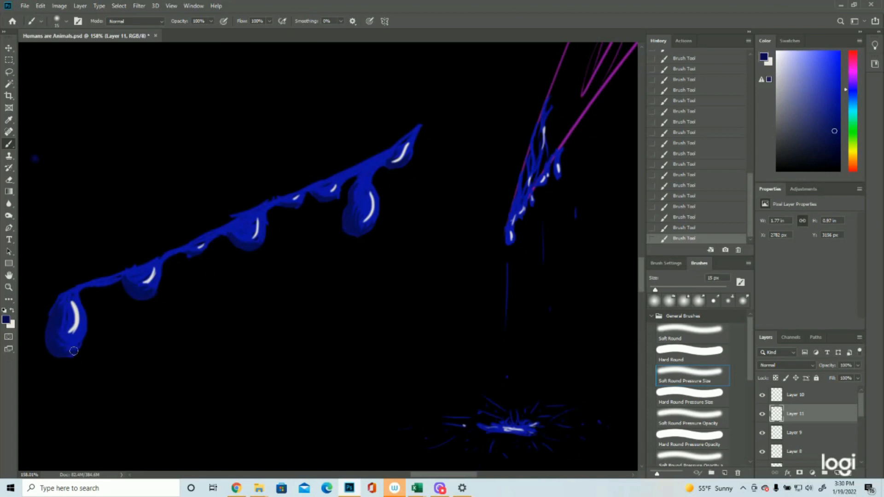
Check the shaded blue line against the artwork and hide the dark blue shading on Layer 11
{"action": "left_click", "coordinate": [8, 288]}
{"action": "left_click_drag", "start_coordinate": [312, 267], "coordinate": [262, 272]}
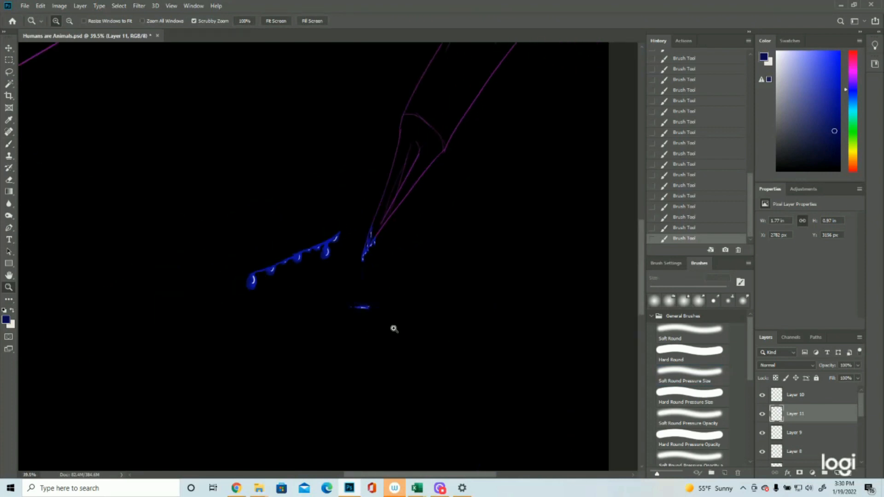
{"action": "mouse_move", "coordinate": [325, 289]}
{"action": "left_mouse_down"}
{"action": "mouse_move", "coordinate": [299, 289]}
{"action": "mouse_move", "coordinate": [344, 288]}
{"action": "left_mouse_up"}
{"action": "left_click", "coordinate": [8, 146]}
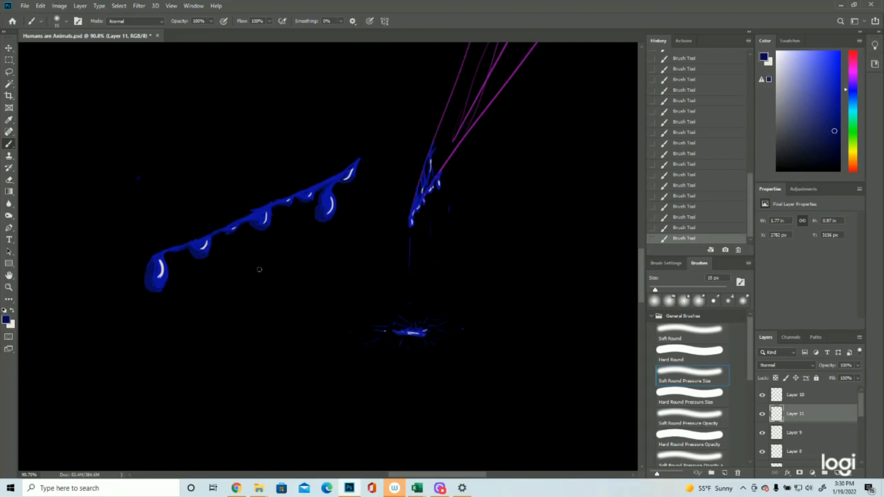
{"action": "left_click", "coordinate": [9, 287]}
{"action": "left_click", "coordinate": [257, 188]}
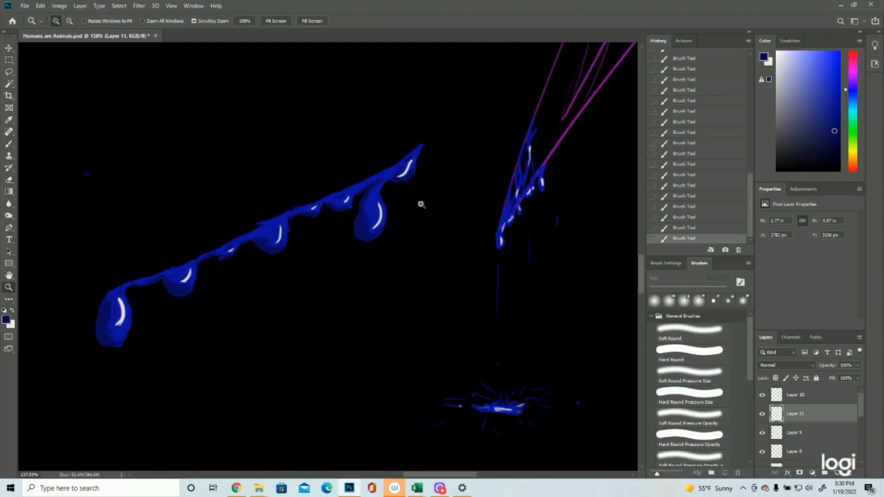
{"action": "left_click", "coordinate": [762, 413]}
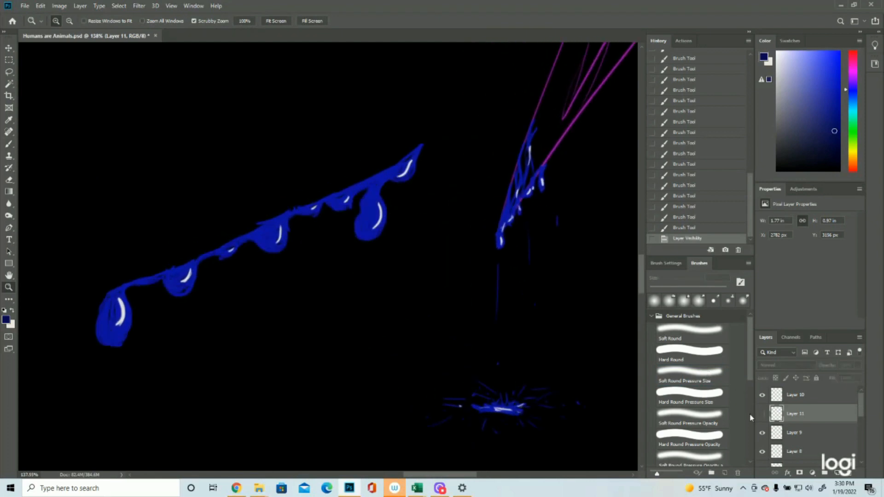
{"action": "mouse_move", "coordinate": [315, 295]}
{"action": "left_mouse_down"}
{"action": "mouse_move", "coordinate": [243, 300]}
{"action": "mouse_move", "coordinate": [321, 286]}
{"action": "left_mouse_up"}
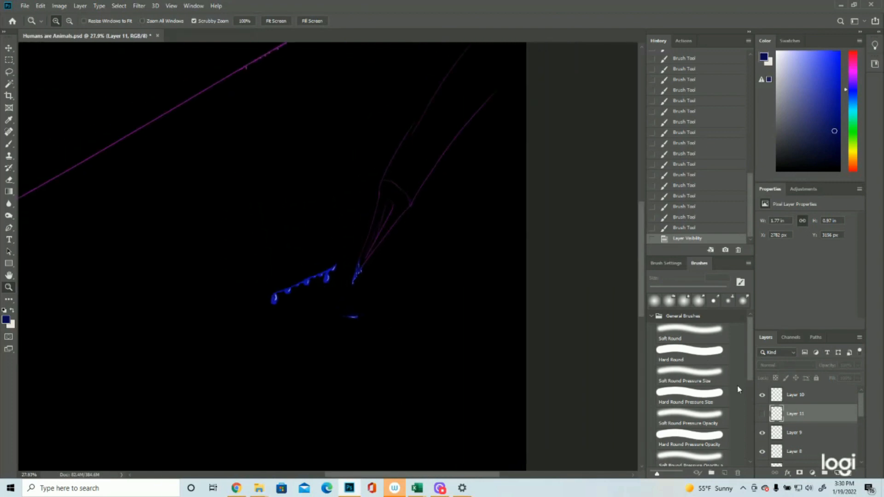
Add a new layer above Layer 10, sample the drips' blue (0c10a3) as the foreground color and activate the Brush tool
{"action": "left_click", "coordinate": [795, 397]}
{"action": "left_click", "coordinate": [838, 474]}
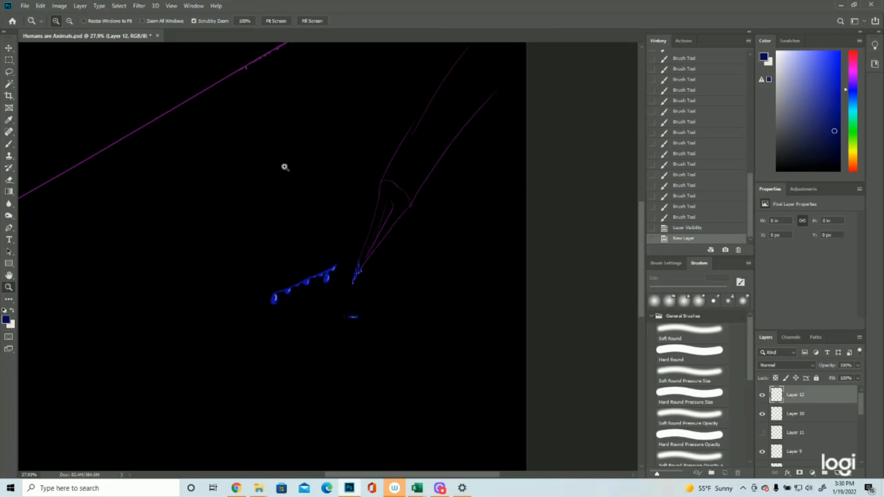
{"action": "left_click", "coordinate": [244, 191]}
{"action": "left_click_drag", "start_coordinate": [325, 320], "coordinate": [398, 316]}
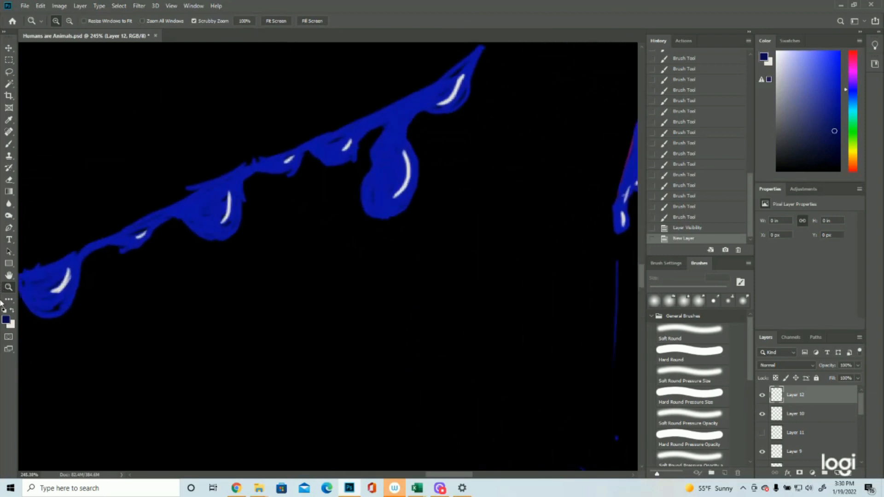
{"action": "left_click", "coordinate": [6, 319]}
{"action": "left_click", "coordinate": [381, 180]}
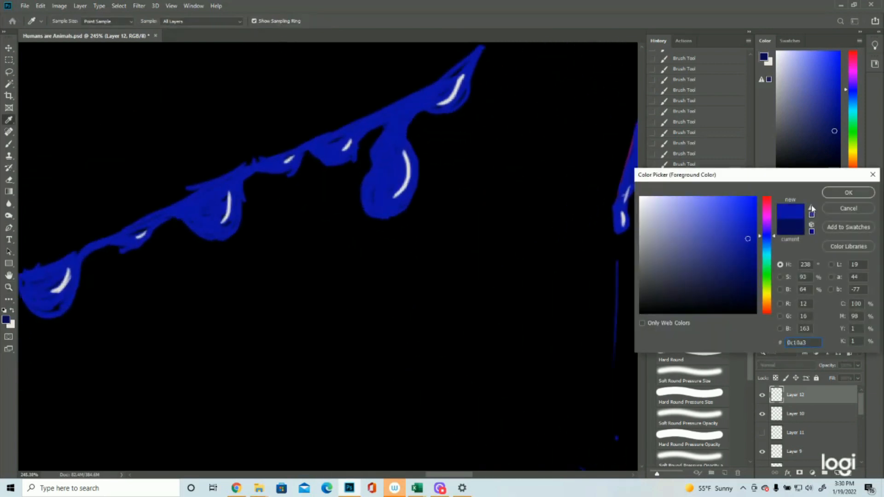
{"action": "left_click", "coordinate": [837, 197]}
{"action": "left_click_drag", "start_coordinate": [403, 225], "coordinate": [263, 144]}
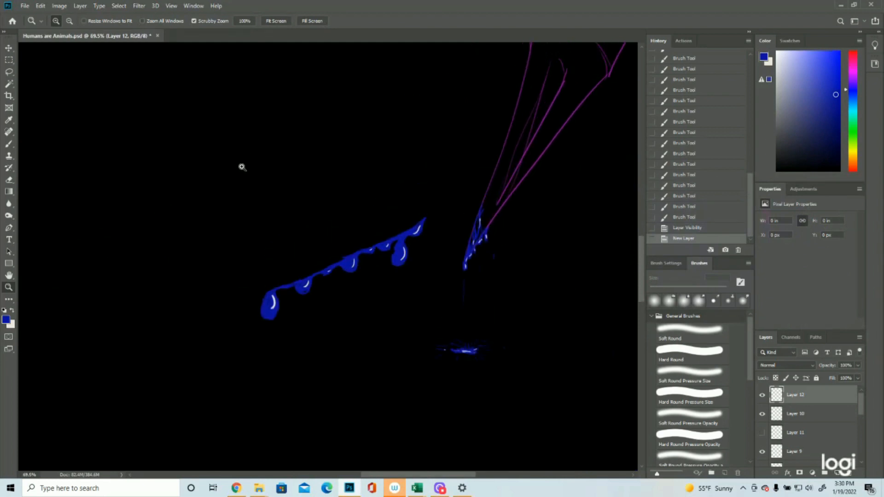
{"action": "scroll", "coordinate": [240, 166], "scroll_direction": "up", "scroll_amount": 2}
{"action": "left_click", "coordinate": [9, 143]}
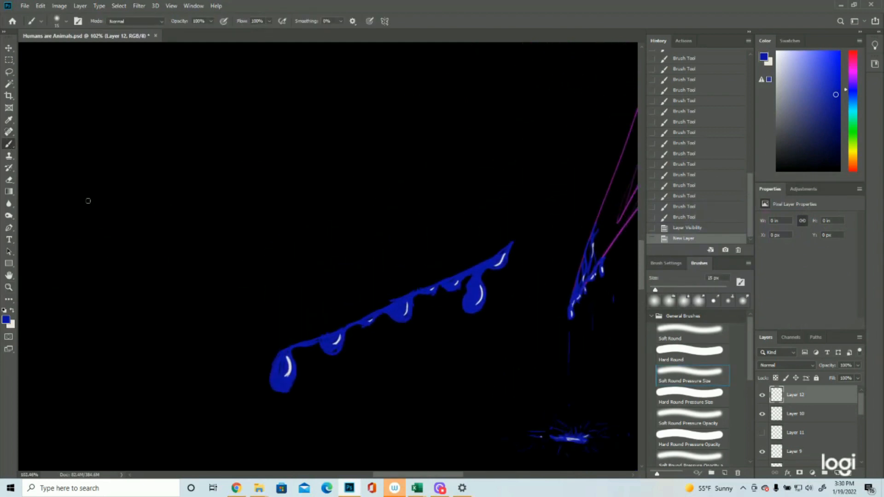
Outline a wavy dripping paint edge with hanging drops above the blue line, undoing and redrawing the stretch beside the large drop
{"action": "mouse_move", "coordinate": [296, 178]}
{"action": "left_mouse_down"}
{"action": "mouse_move", "coordinate": [304, 209]}
{"action": "mouse_move", "coordinate": [293, 238]}
{"action": "mouse_move", "coordinate": [258, 233]}
{"action": "mouse_move", "coordinate": [268, 191]}
{"action": "mouse_move", "coordinate": [297, 177]}
{"action": "left_mouse_up"}
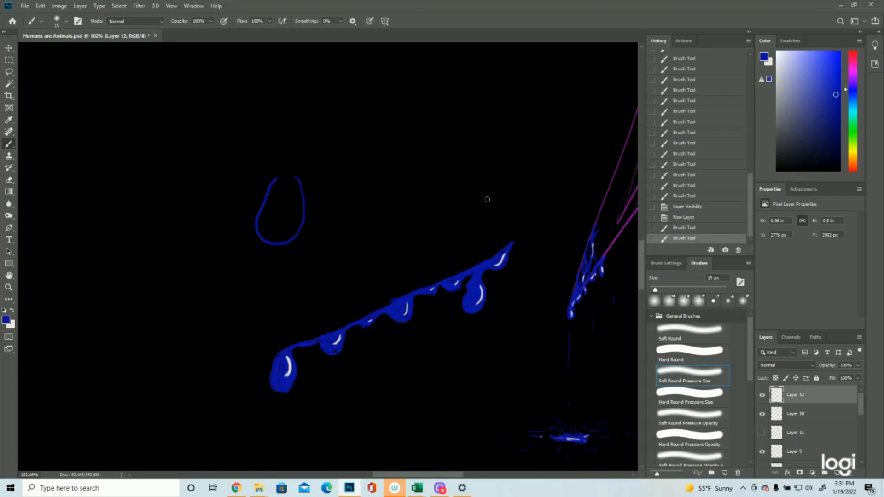
{"action": "mouse_move", "coordinate": [458, 115]}
{"action": "left_mouse_down"}
{"action": "mouse_move", "coordinate": [449, 144]}
{"action": "mouse_move", "coordinate": [426, 143]}
{"action": "mouse_move", "coordinate": [438, 144]}
{"action": "mouse_move", "coordinate": [427, 133]}
{"action": "mouse_move", "coordinate": [404, 137]}
{"action": "mouse_move", "coordinate": [373, 181]}
{"action": "mouse_move", "coordinate": [352, 159]}
{"action": "mouse_move", "coordinate": [344, 171]}
{"action": "mouse_move", "coordinate": [300, 175]}
{"action": "left_mouse_up"}
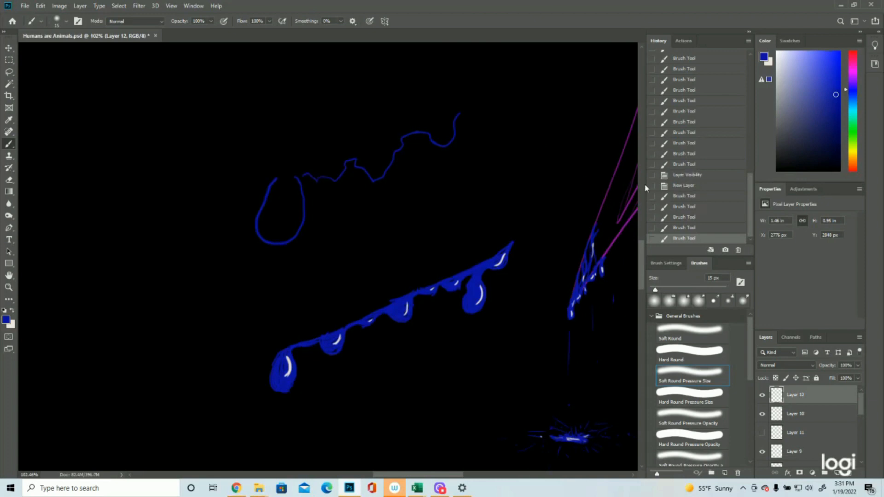
{"action": "left_click", "coordinate": [691, 208]}
{"action": "left_click", "coordinate": [690, 221]}
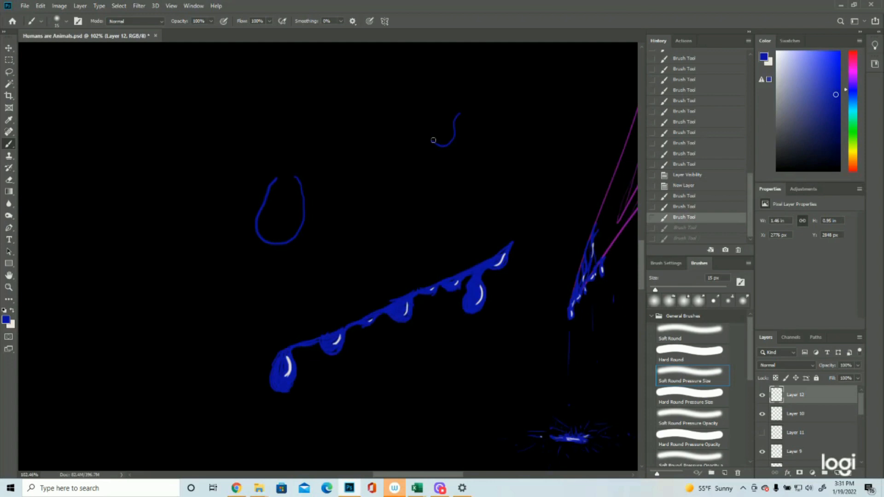
{"action": "mouse_move", "coordinate": [420, 150]}
{"action": "left_mouse_down"}
{"action": "mouse_move", "coordinate": [355, 161]}
{"action": "mouse_move", "coordinate": [345, 210]}
{"action": "mouse_move", "coordinate": [330, 198]}
{"action": "mouse_move", "coordinate": [330, 174]}
{"action": "left_mouse_up"}
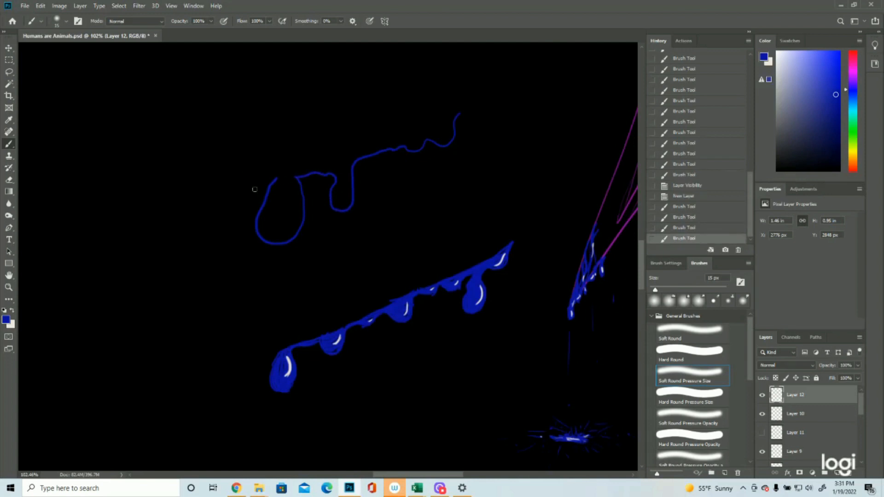
{"action": "mouse_move", "coordinate": [275, 179]}
{"action": "left_mouse_down"}
{"action": "mouse_move", "coordinate": [230, 206]}
{"action": "mouse_move", "coordinate": [178, 201]}
{"action": "mouse_move", "coordinate": [186, 202]}
{"action": "mouse_move", "coordinate": [178, 207]}
{"action": "mouse_move", "coordinate": [181, 247]}
{"action": "mouse_move", "coordinate": [158, 257]}
{"action": "mouse_move", "coordinate": [147, 243]}
{"action": "mouse_move", "coordinate": [168, 206]}
{"action": "left_mouse_up"}
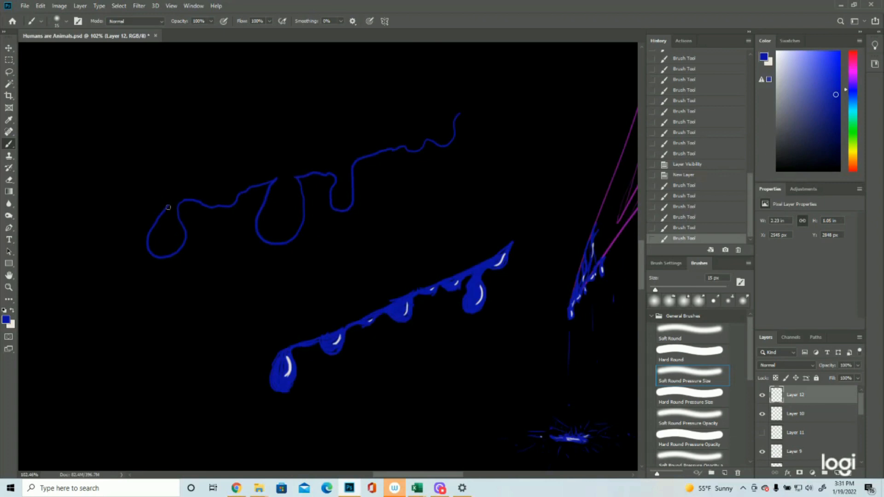
{"action": "mouse_move", "coordinate": [139, 214]}
{"action": "left_mouse_down"}
{"action": "mouse_move", "coordinate": [107, 210]}
{"action": "mouse_move", "coordinate": [63, 228]}
{"action": "mouse_move", "coordinate": [44, 209]}
{"action": "left_mouse_up"}
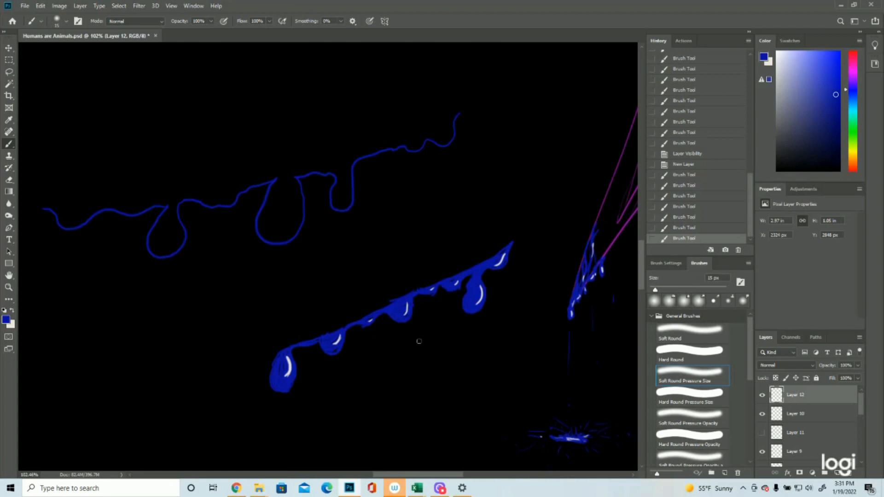
Paint a thin vertical trail falling below the middle of the highlighted blue dripping line, undoing and repeating the stroke until it is faint
{"action": "scroll", "coordinate": [419, 342], "scroll_direction": "down", "scroll_amount": 3}
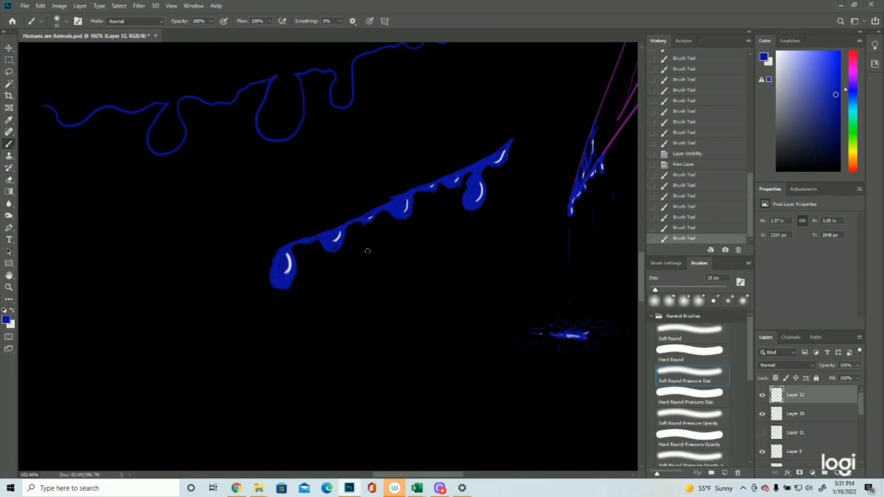
{"action": "left_click_drag", "start_coordinate": [370, 261], "coordinate": [367, 353]}
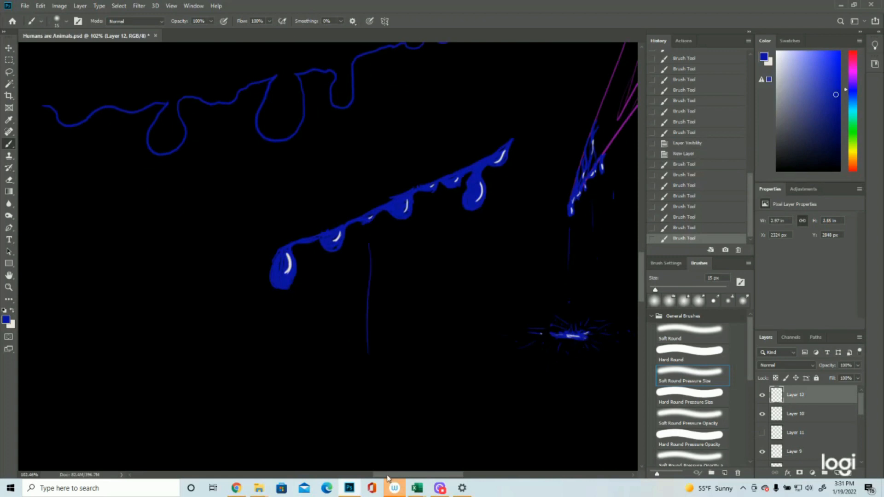
{"action": "left_click", "coordinate": [663, 230]}
{"action": "scroll", "coordinate": [412, 275], "scroll_direction": "down", "scroll_amount": 1}
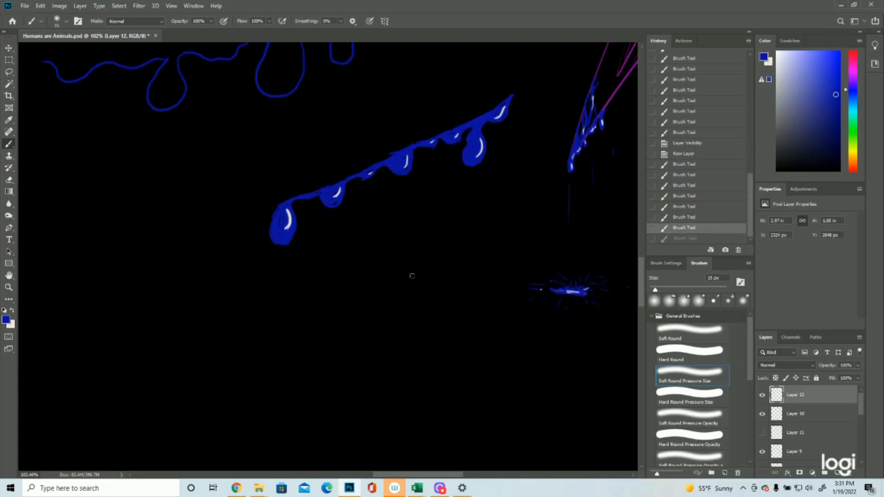
{"action": "left_click_drag", "start_coordinate": [369, 193], "coordinate": [365, 390]}
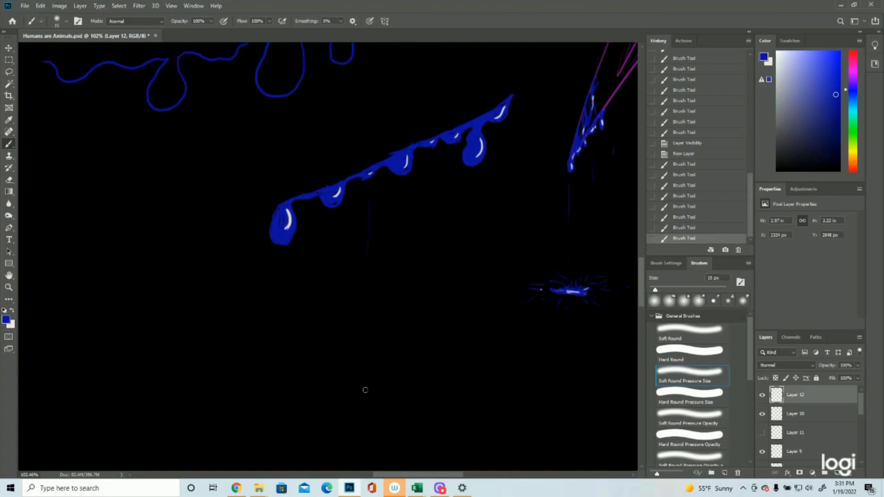
{"action": "left_click", "coordinate": [700, 230]}
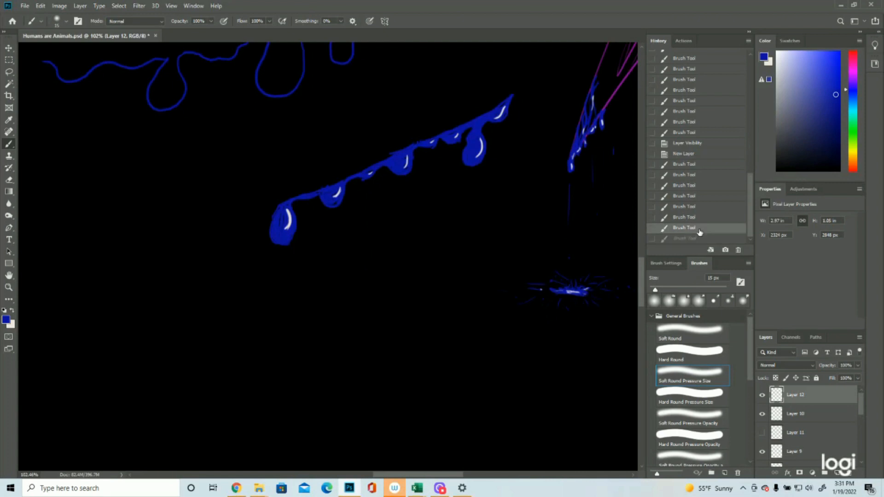
{"action": "key", "text": "ctrl+shift+z"}
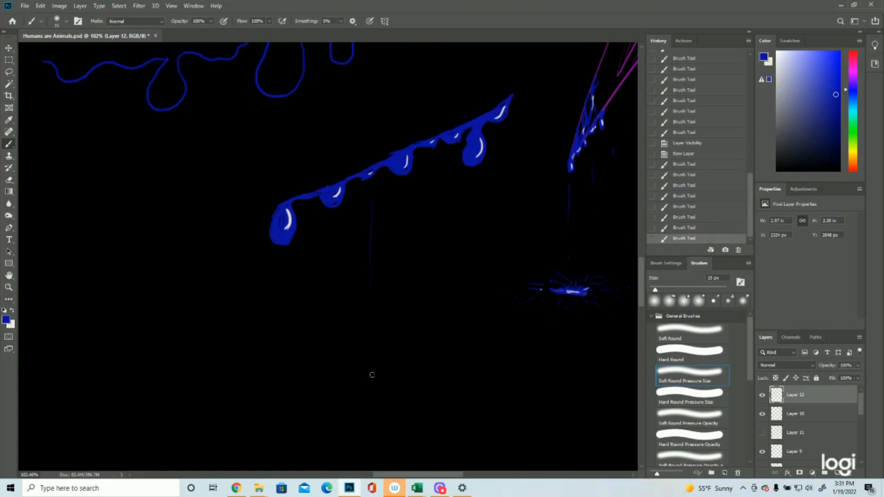
Dab small blue specks beneath the falling trail and undo the last dab
{"action": "left_click", "coordinate": [8, 286]}
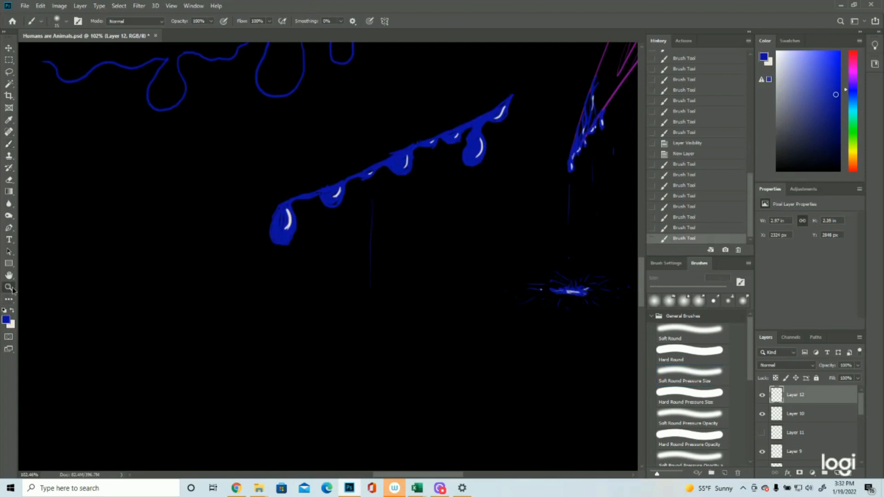
{"action": "left_click_drag", "start_coordinate": [304, 264], "coordinate": [277, 272]}
{"action": "left_click_drag", "start_coordinate": [347, 274], "coordinate": [373, 275]}
{"action": "left_click", "coordinate": [8, 145]}
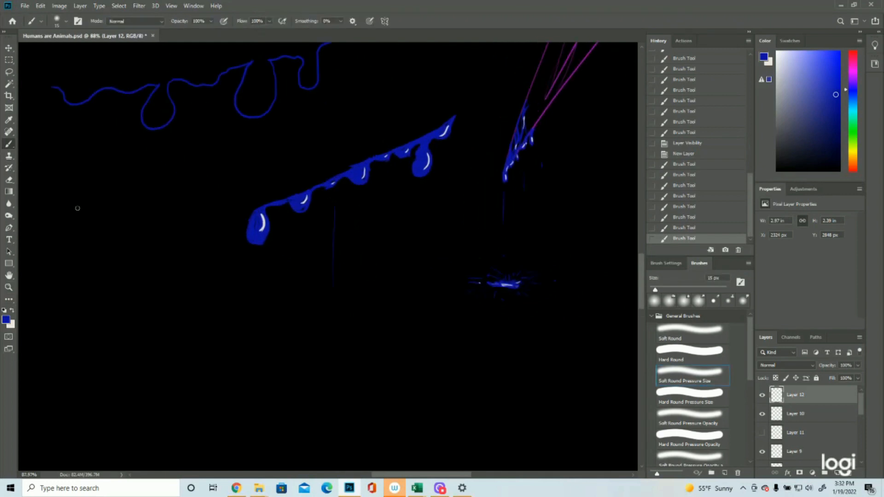
{"action": "left_click_drag", "start_coordinate": [335, 305], "coordinate": [353, 358]}
{"action": "left_click", "coordinate": [339, 309]}
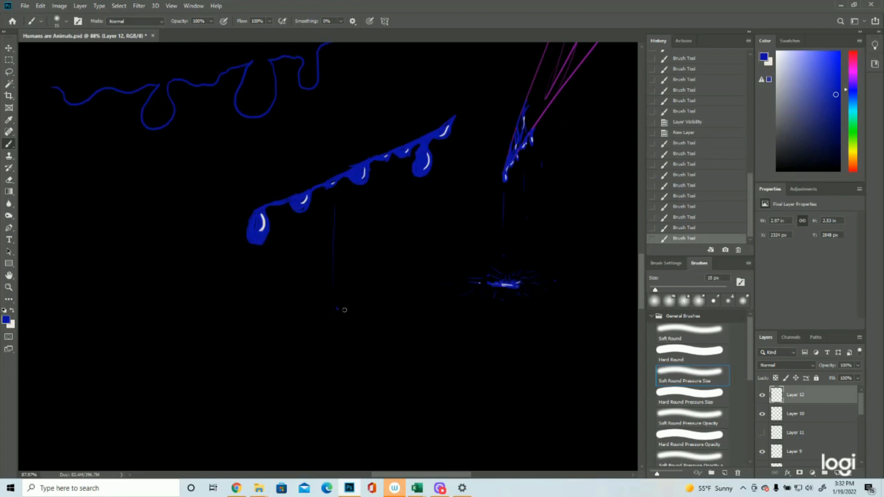
{"action": "left_click", "coordinate": [669, 230]}
Examine the blue splash, the wavy outline, the purple line's drips and the brush drawing as reference for the next dripping line
{"action": "left_click", "coordinate": [8, 287]}
{"action": "left_click_drag", "start_coordinate": [497, 251], "coordinate": [580, 256]}
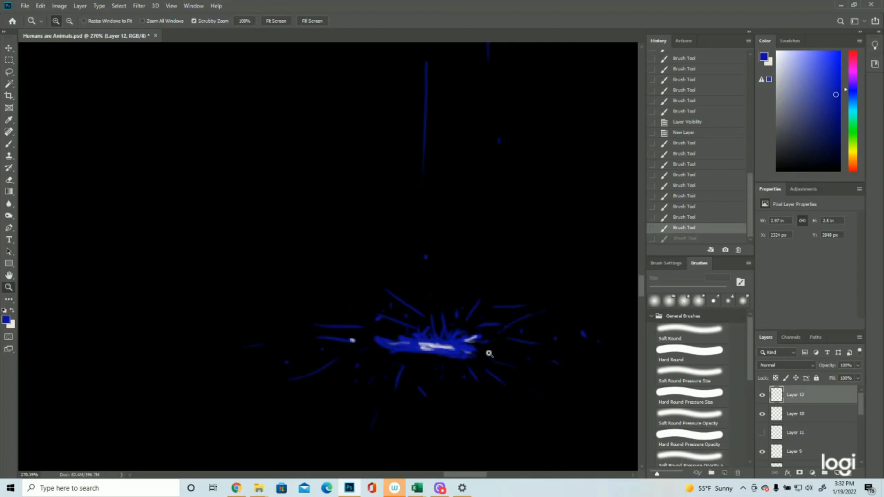
{"action": "mouse_move", "coordinate": [412, 274]}
{"action": "left_mouse_down"}
{"action": "mouse_move", "coordinate": [359, 256]}
{"action": "mouse_move", "coordinate": [363, 268]}
{"action": "left_mouse_up"}
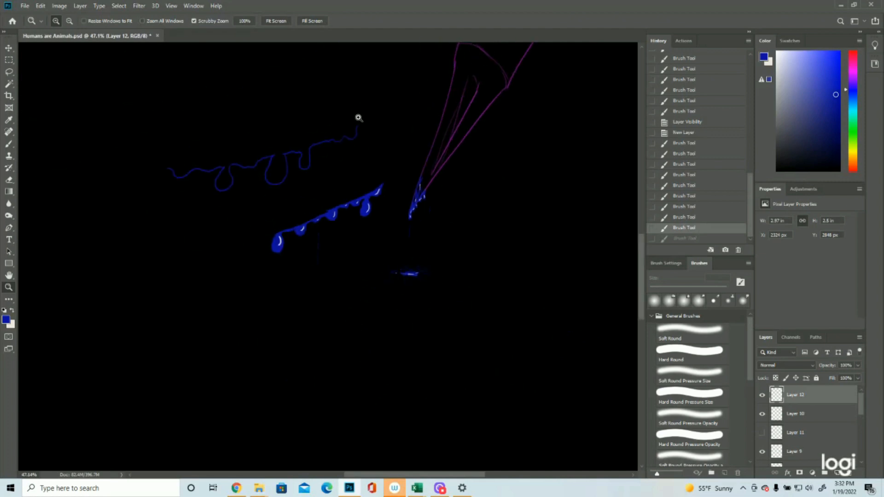
{"action": "left_click_drag", "start_coordinate": [266, 161], "coordinate": [450, 233]}
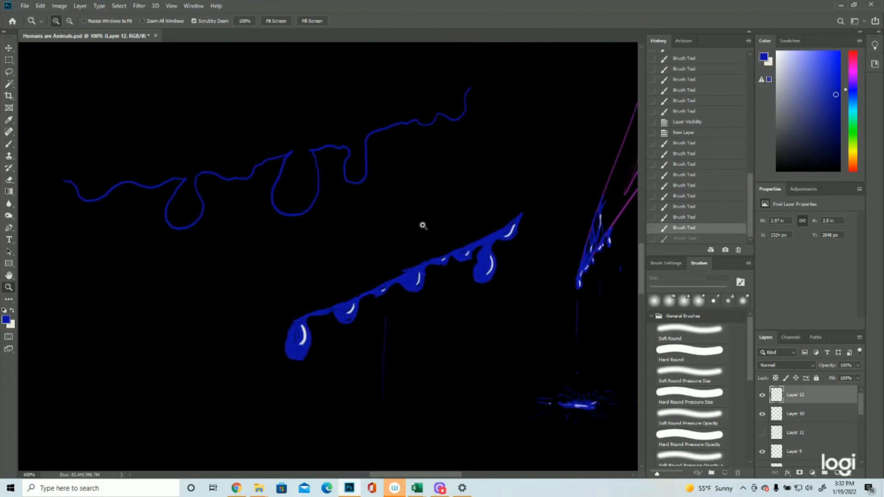
{"action": "left_click_drag", "start_coordinate": [438, 195], "coordinate": [467, 202]}
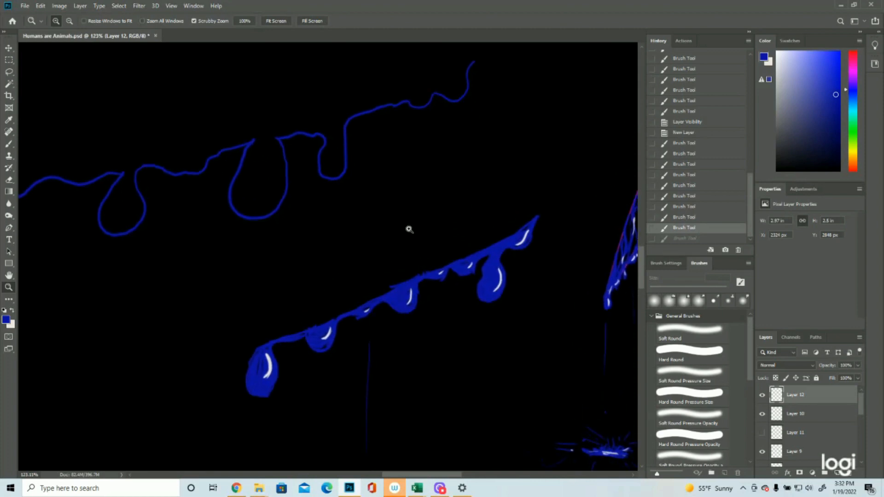
{"action": "left_click_drag", "start_coordinate": [443, 232], "coordinate": [498, 106]}
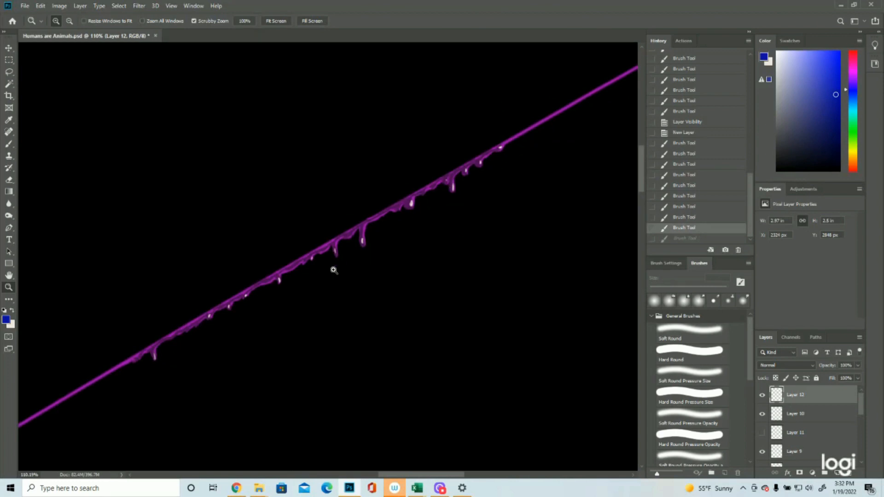
{"action": "left_click_drag", "start_coordinate": [477, 259], "coordinate": [436, 271]}
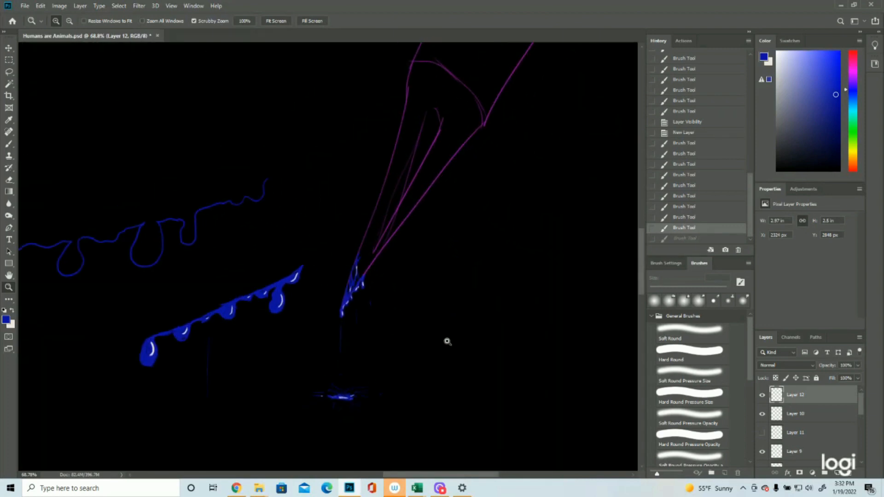
{"action": "left_click_drag", "start_coordinate": [449, 278], "coordinate": [414, 282]}
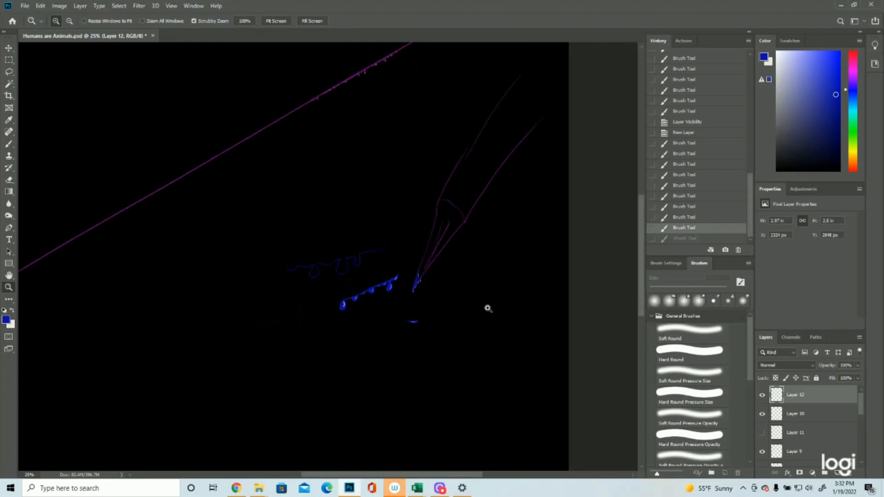
{"action": "left_click_drag", "start_coordinate": [350, 277], "coordinate": [514, 273]}
{"action": "left_click_drag", "start_coordinate": [416, 174], "coordinate": [364, 183]}
{"action": "scroll", "coordinate": [379, 185], "scroll_direction": "up", "scroll_amount": 3}
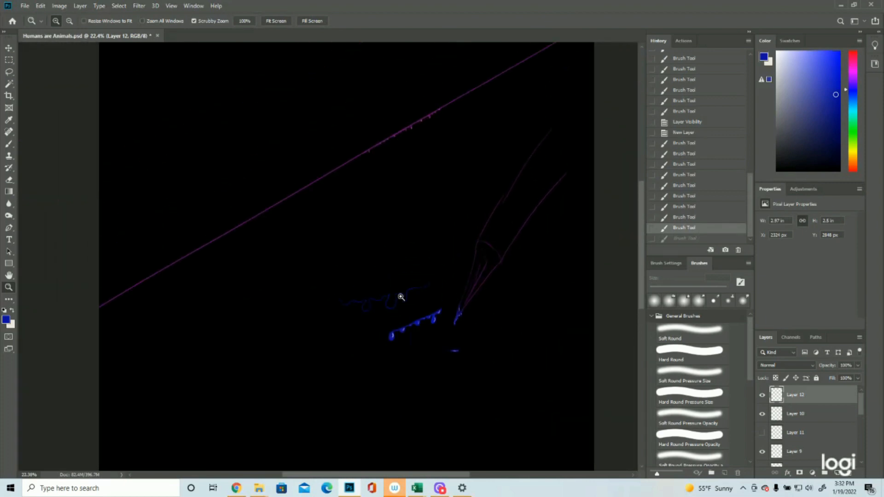
{"action": "left_click_drag", "start_coordinate": [400, 297], "coordinate": [505, 268]}
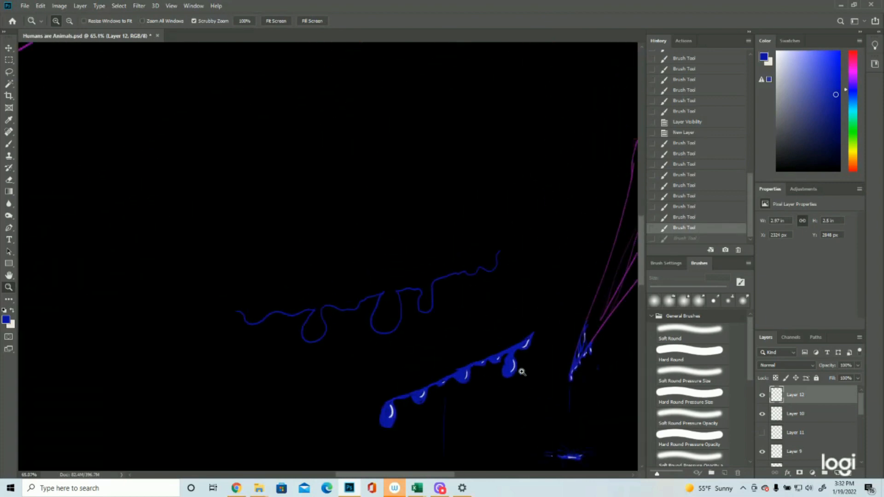
Paint a straight diagonal blue line above the wavy outline and add a small drip and a hanging drop near its upper end
{"action": "left_click", "coordinate": [8, 146]}
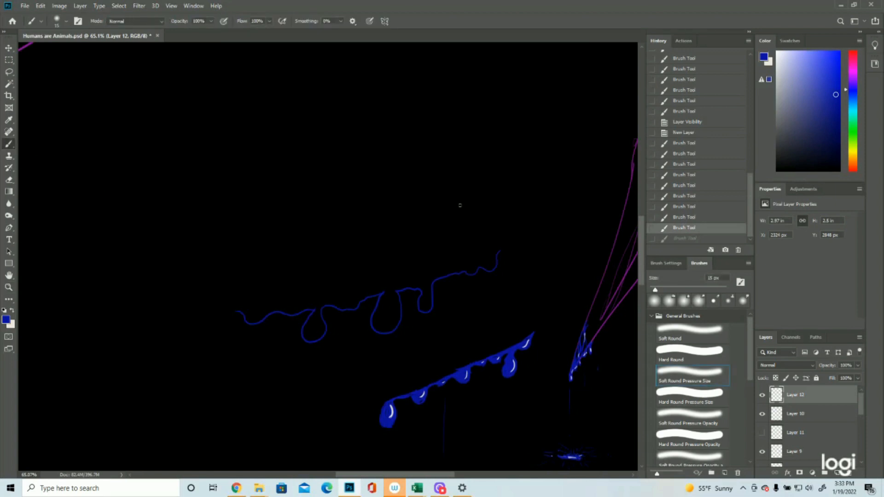
{"action": "left_click_drag", "start_coordinate": [487, 116], "coordinate": [166, 267]}
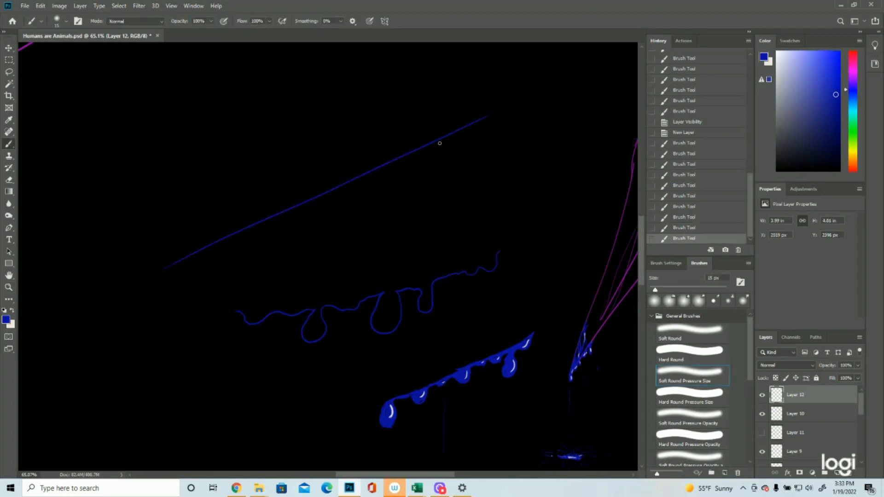
{"action": "left_click", "coordinate": [436, 142]}
{"action": "left_click", "coordinate": [439, 140]}
{"action": "left_click", "coordinate": [440, 139]}
{"action": "left_click", "coordinate": [433, 143]}
{"action": "left_click", "coordinate": [431, 144]}
{"action": "left_click", "coordinate": [429, 146]}
{"action": "left_click", "coordinate": [427, 145]}
{"action": "left_click", "coordinate": [426, 148]}
{"action": "mouse_move", "coordinate": [412, 163]}
{"action": "left_mouse_down"}
{"action": "mouse_move", "coordinate": [416, 152]}
{"action": "mouse_move", "coordinate": [418, 167]}
{"action": "left_mouse_up"}
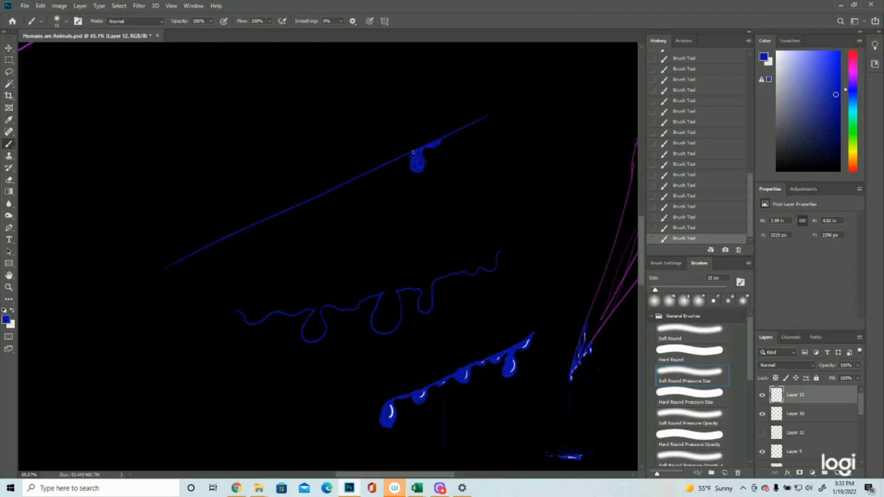
Paint small drips and hanging drops along the rest of the diagonal line, down to its lower end and at its upper tip
{"action": "left_click_drag", "start_coordinate": [396, 163], "coordinate": [389, 165]}
{"action": "left_click_drag", "start_coordinate": [378, 171], "coordinate": [367, 175]}
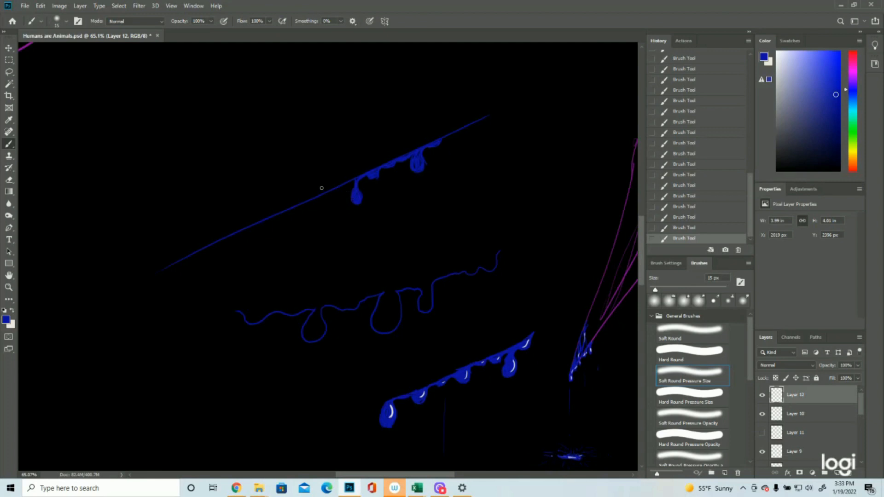
{"action": "left_click_drag", "start_coordinate": [344, 185], "coordinate": [356, 177]}
{"action": "left_click_drag", "start_coordinate": [331, 193], "coordinate": [319, 199]}
{"action": "mouse_move", "coordinate": [308, 205]}
{"action": "left_mouse_down"}
{"action": "mouse_move", "coordinate": [287, 229]}
{"action": "mouse_move", "coordinate": [288, 228]}
{"action": "left_mouse_up"}
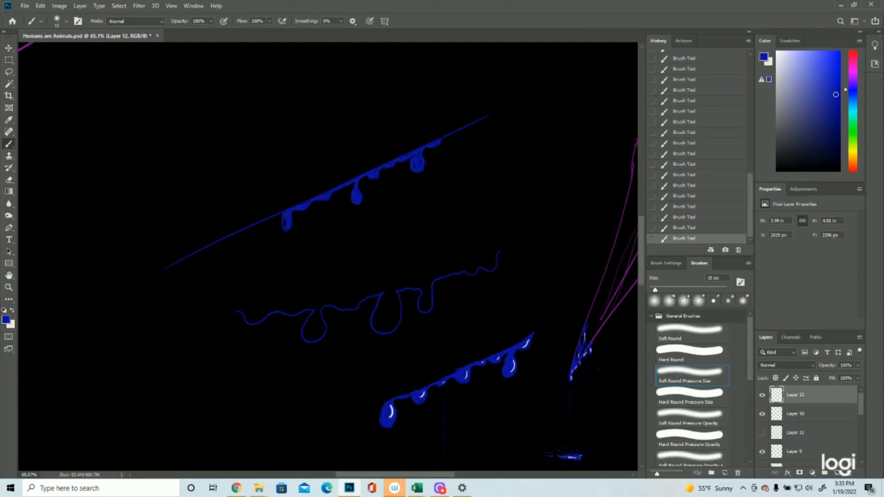
{"action": "mouse_move", "coordinate": [280, 219]}
{"action": "left_mouse_down"}
{"action": "mouse_move", "coordinate": [226, 240]}
{"action": "mouse_move", "coordinate": [233, 238]}
{"action": "mouse_move", "coordinate": [226, 249]}
{"action": "mouse_move", "coordinate": [212, 243]}
{"action": "mouse_move", "coordinate": [237, 233]}
{"action": "mouse_move", "coordinate": [223, 253]}
{"action": "mouse_move", "coordinate": [216, 243]}
{"action": "mouse_move", "coordinate": [227, 247]}
{"action": "mouse_move", "coordinate": [191, 259]}
{"action": "left_mouse_up"}
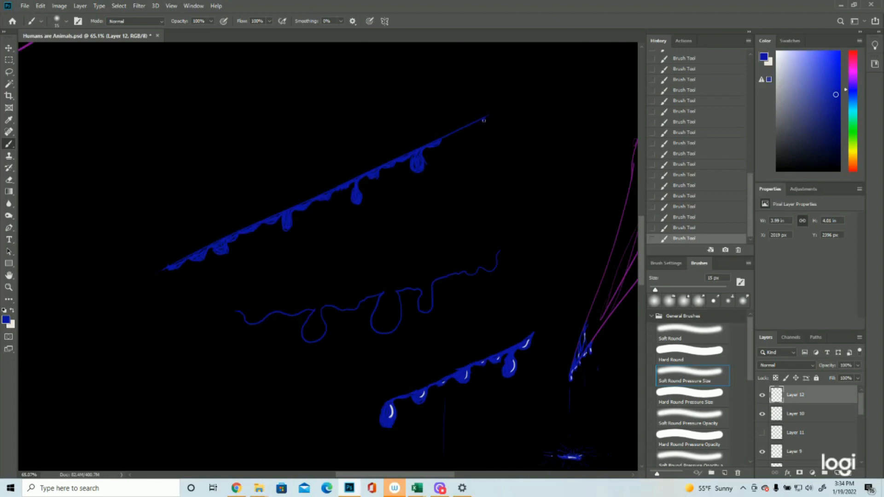
{"action": "left_click_drag", "start_coordinate": [472, 127], "coordinate": [450, 155]}
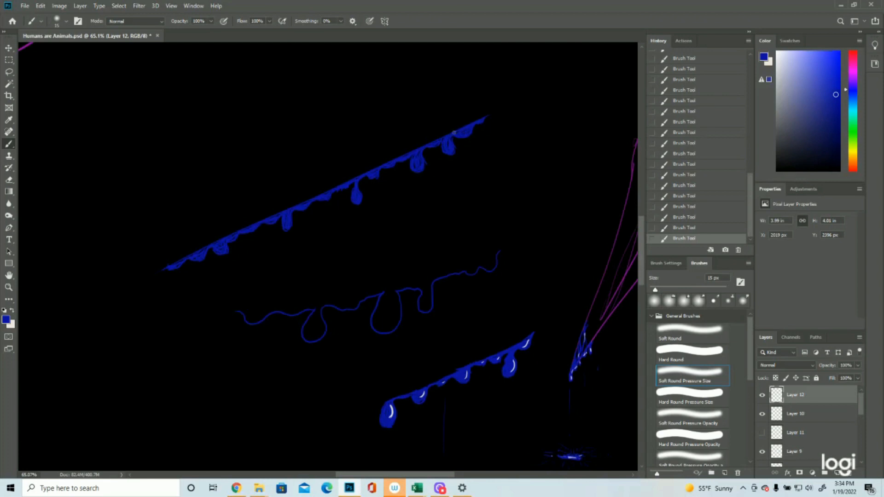
Fill the gaps inside the diagonal line's drips with blue and smooth the edges of the hanging drops
{"action": "scroll", "coordinate": [268, 229], "scroll_direction": "up", "scroll_amount": 2}
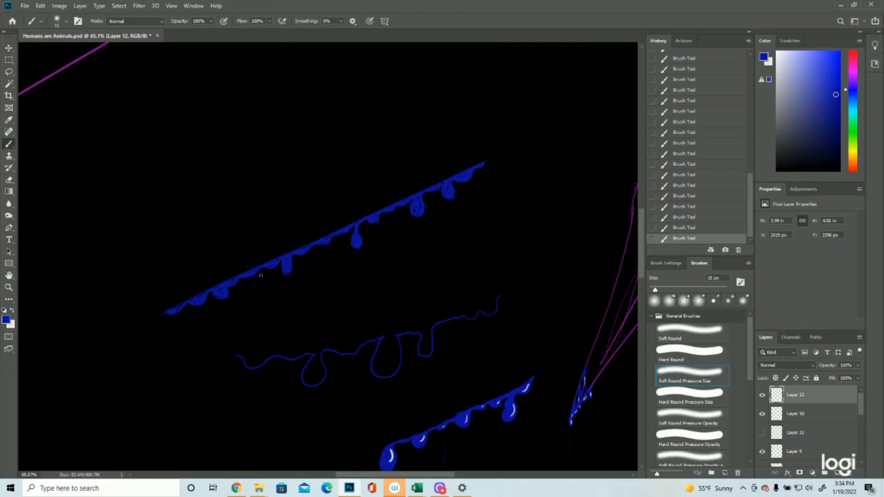
{"action": "left_click", "coordinate": [8, 286]}
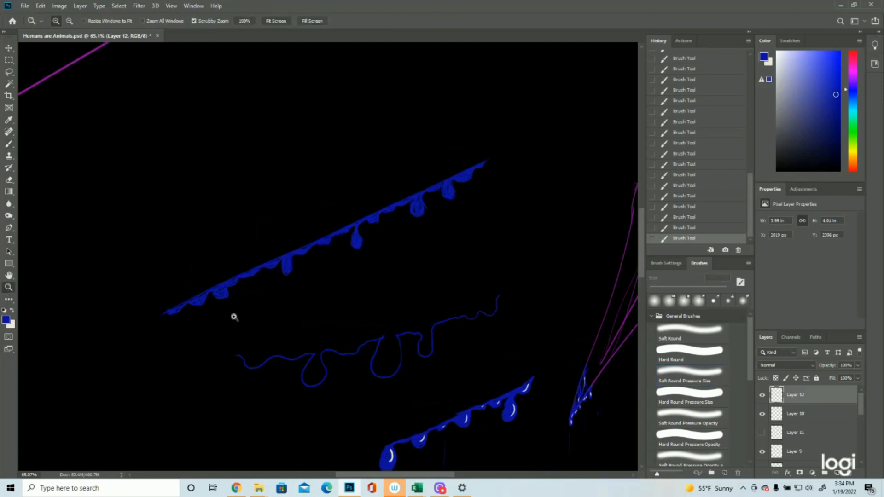
{"action": "left_click", "coordinate": [298, 243]}
{"action": "left_click_drag", "start_coordinate": [298, 243], "coordinate": [271, 249]}
{"action": "left_click", "coordinate": [8, 144]}
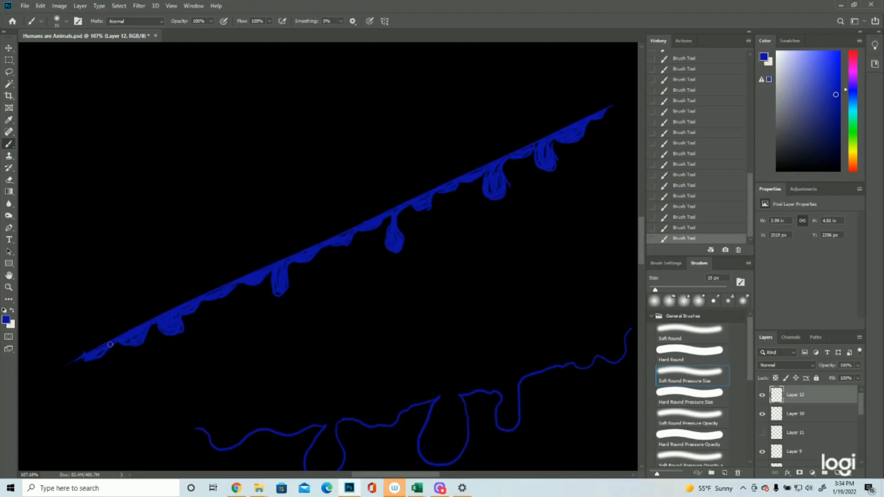
{"action": "left_click_drag", "start_coordinate": [278, 271], "coordinate": [277, 291]}
{"action": "left_click_drag", "start_coordinate": [508, 179], "coordinate": [506, 185]}
{"action": "mouse_move", "coordinate": [552, 142]}
{"action": "left_mouse_down"}
{"action": "mouse_move", "coordinate": [536, 151]}
{"action": "mouse_move", "coordinate": [558, 161]}
{"action": "left_mouse_up"}
Add a new layer above the blue diagonal dripping line and set the foreground colour to off-white
{"action": "left_click", "coordinate": [837, 473]}
{"action": "left_click", "coordinate": [8, 320]}
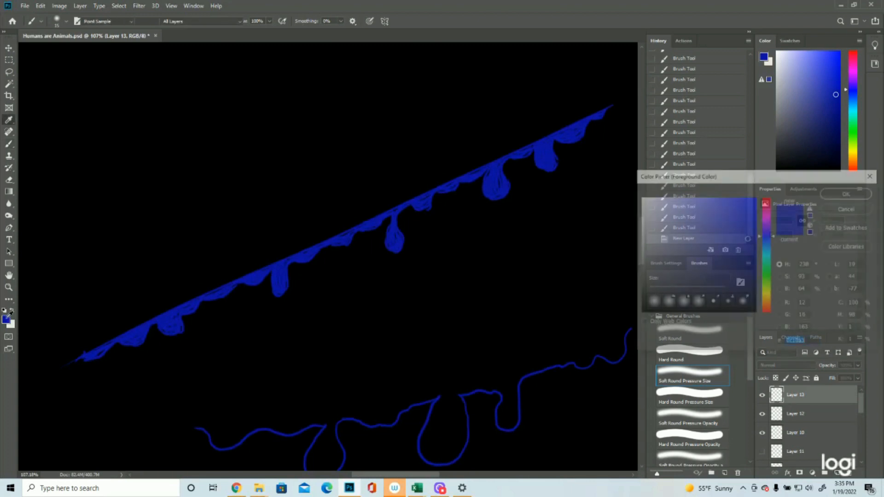
{"action": "left_click", "coordinate": [848, 193]}
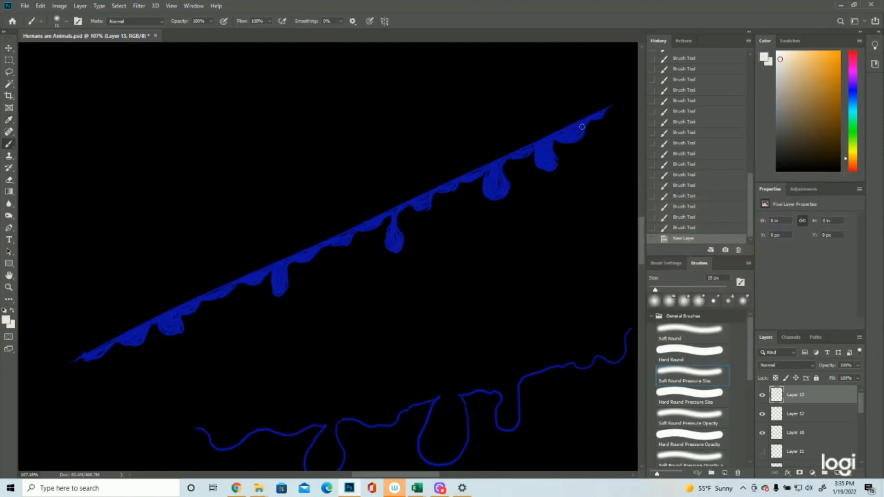
Paint small off-white highlights on the drips and hanging drops along the diagonal blue line, from its upper end to its lower end
{"action": "left_click_drag", "start_coordinate": [581, 125], "coordinate": [552, 161]}
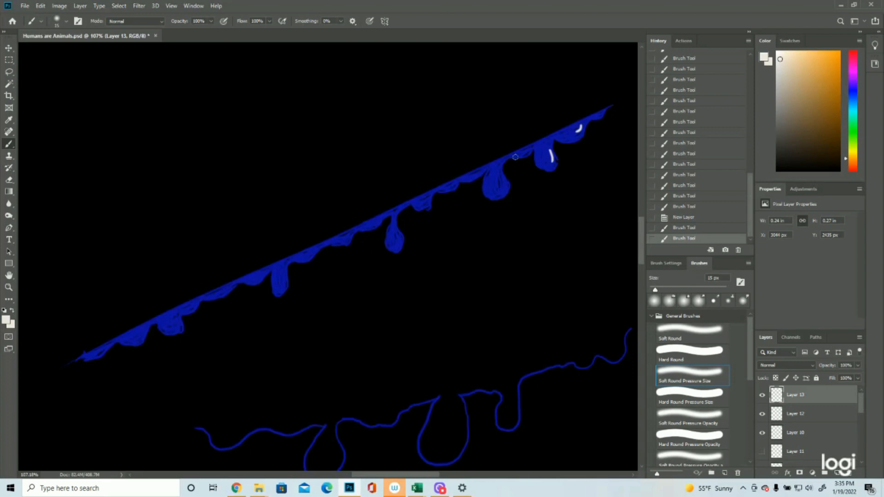
{"action": "mouse_move", "coordinate": [529, 150]}
{"action": "left_mouse_down"}
{"action": "mouse_move", "coordinate": [501, 185]}
{"action": "mouse_move", "coordinate": [472, 177]}
{"action": "left_mouse_up"}
{"action": "left_click_drag", "start_coordinate": [428, 198], "coordinate": [423, 205]}
{"action": "mouse_move", "coordinate": [398, 233]}
{"action": "left_mouse_down"}
{"action": "mouse_move", "coordinate": [378, 221]}
{"action": "mouse_move", "coordinate": [327, 251]}
{"action": "mouse_move", "coordinate": [306, 252]}
{"action": "mouse_move", "coordinate": [314, 253]}
{"action": "mouse_move", "coordinate": [283, 281]}
{"action": "left_mouse_up"}
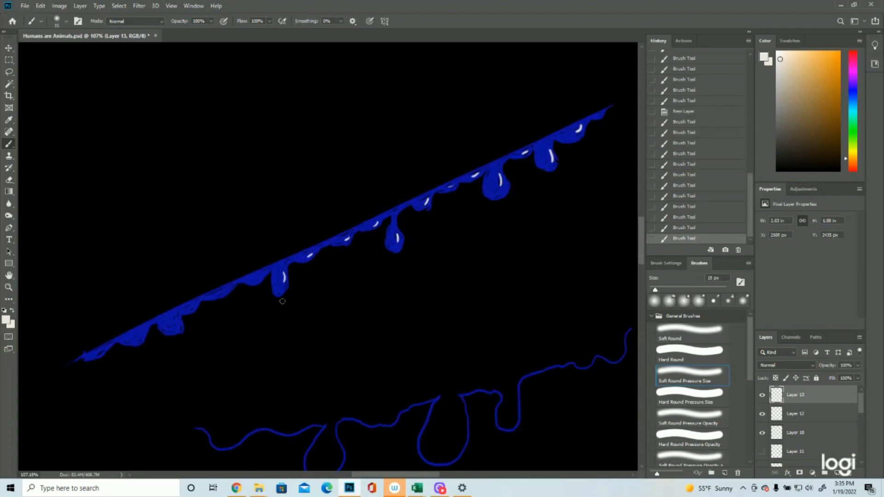
{"action": "left_click_drag", "start_coordinate": [263, 273], "coordinate": [221, 295]}
{"action": "mouse_move", "coordinate": [176, 317]}
{"action": "left_mouse_down"}
{"action": "mouse_move", "coordinate": [177, 328]}
{"action": "mouse_move", "coordinate": [192, 309]}
{"action": "left_mouse_up"}
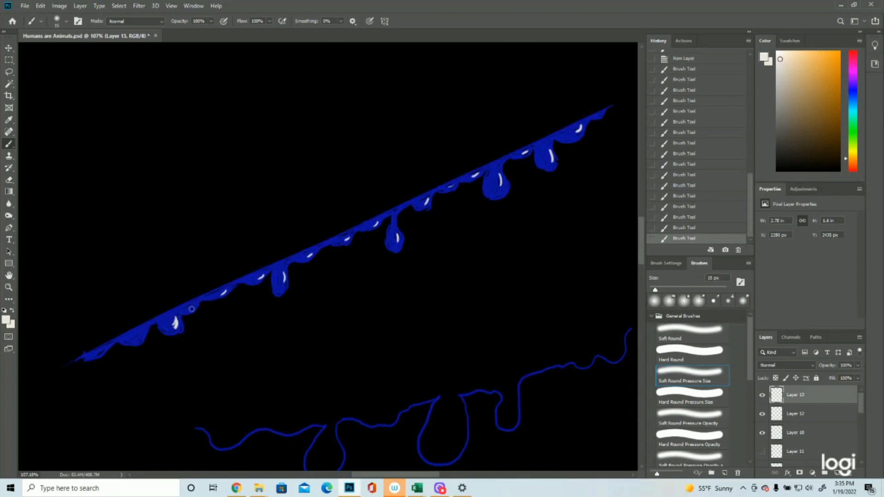
{"action": "left_click_drag", "start_coordinate": [143, 332], "coordinate": [97, 356]}
Examine the highlighted diagonal line alongside the wavy outline, the purple line and the brush drawing
{"action": "left_click", "coordinate": [8, 287]}
{"action": "key", "text": "ctrl+0"}
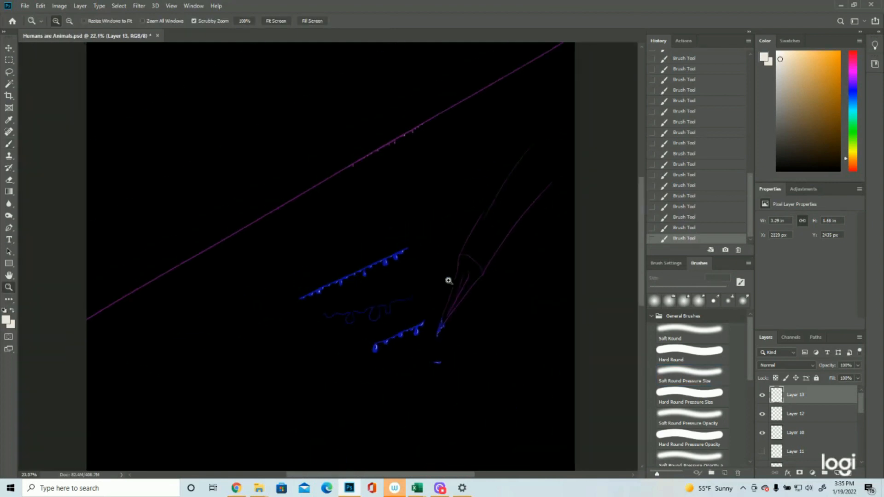
{"action": "left_click_drag", "start_coordinate": [343, 284], "coordinate": [389, 286]}
{"action": "left_click_drag", "start_coordinate": [434, 263], "coordinate": [468, 274]}
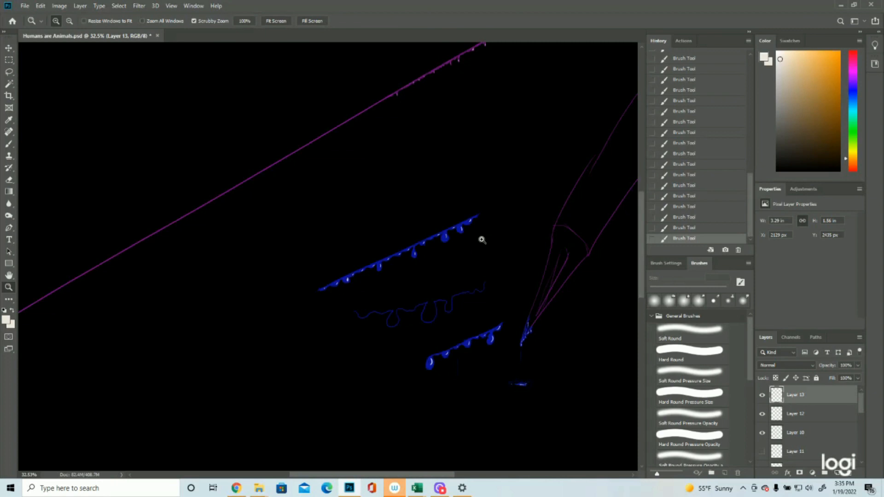
{"action": "left_click_drag", "start_coordinate": [454, 278], "coordinate": [483, 281]}
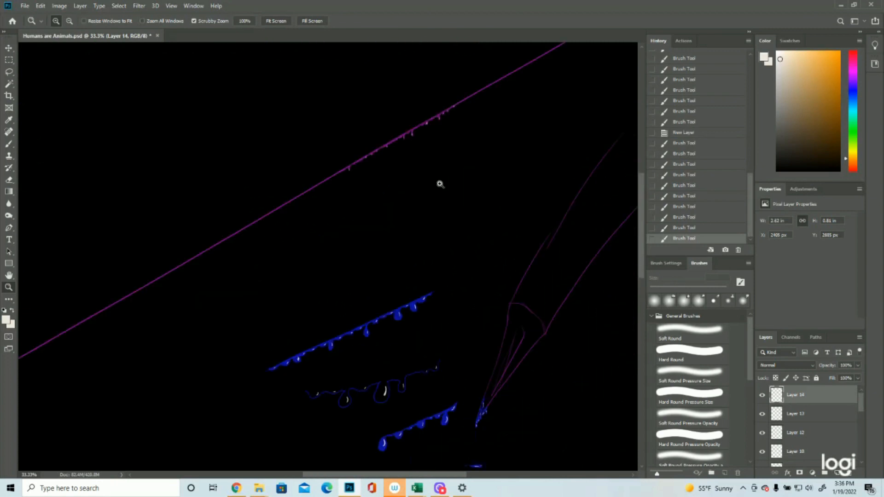
Scribble off-white inside the wavy outline's largest drop, trace around the drop, thicken its highlight and draw a slanted mark above it
{"action": "mouse_move", "coordinate": [393, 356]}
{"action": "left_mouse_down"}
{"action": "mouse_move", "coordinate": [375, 408]}
{"action": "mouse_move", "coordinate": [405, 409]}
{"action": "mouse_move", "coordinate": [430, 361]}
{"action": "left_mouse_up"}
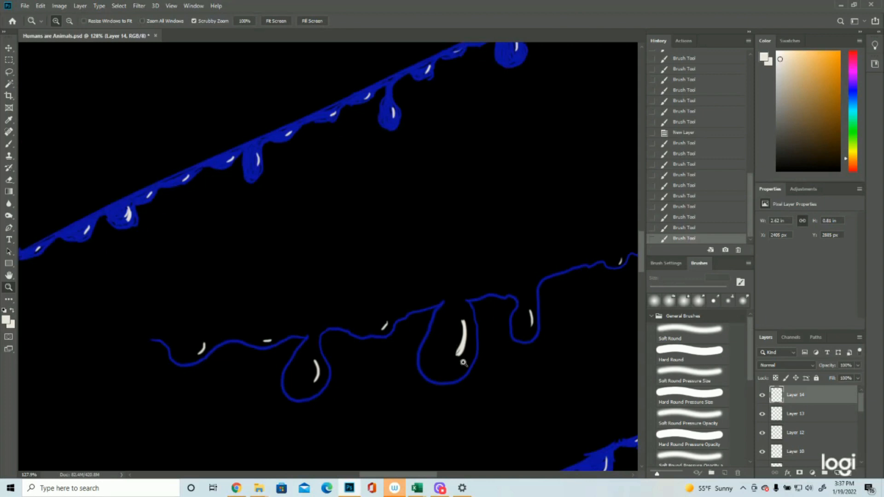
{"action": "left_click", "coordinate": [8, 143]}
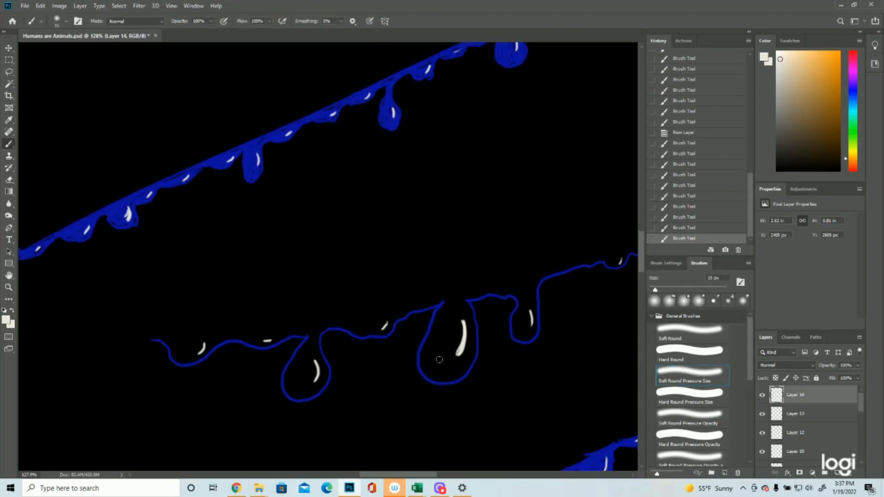
{"action": "mouse_move", "coordinate": [445, 320]}
{"action": "left_mouse_down"}
{"action": "mouse_move", "coordinate": [437, 350]}
{"action": "mouse_move", "coordinate": [453, 327]}
{"action": "mouse_move", "coordinate": [465, 331]}
{"action": "mouse_move", "coordinate": [465, 356]}
{"action": "mouse_move", "coordinate": [445, 352]}
{"action": "mouse_move", "coordinate": [435, 334]}
{"action": "mouse_move", "coordinate": [447, 312]}
{"action": "mouse_move", "coordinate": [458, 314]}
{"action": "mouse_move", "coordinate": [438, 324]}
{"action": "mouse_move", "coordinate": [435, 343]}
{"action": "mouse_move", "coordinate": [432, 326]}
{"action": "left_mouse_up"}
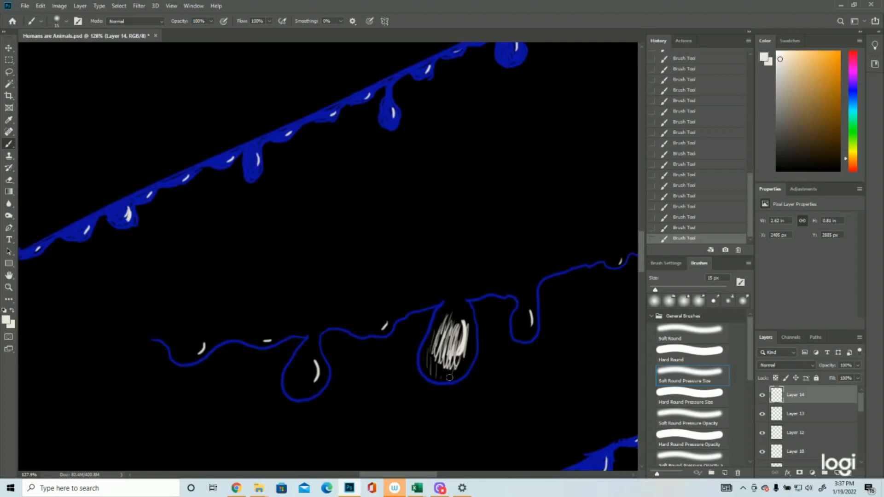
{"action": "mouse_move", "coordinate": [464, 379]}
{"action": "left_mouse_down"}
{"action": "mouse_move", "coordinate": [418, 357]}
{"action": "mouse_move", "coordinate": [427, 322]}
{"action": "mouse_move", "coordinate": [437, 308]}
{"action": "mouse_move", "coordinate": [430, 373]}
{"action": "mouse_move", "coordinate": [462, 381]}
{"action": "mouse_move", "coordinate": [479, 328]}
{"action": "left_mouse_up"}
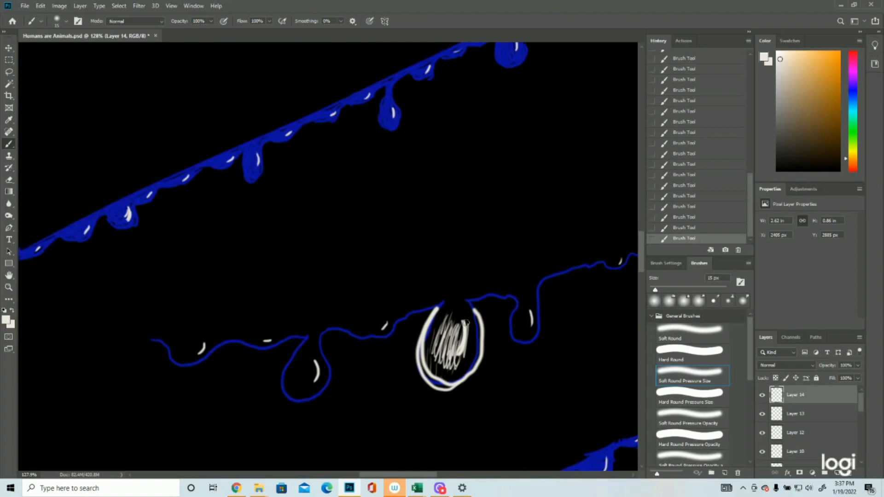
{"action": "mouse_move", "coordinate": [465, 323]}
{"action": "left_mouse_down"}
{"action": "mouse_move", "coordinate": [466, 357]}
{"action": "mouse_move", "coordinate": [461, 314]}
{"action": "left_mouse_up"}
{"action": "mouse_move", "coordinate": [574, 167]}
{"action": "left_mouse_down"}
{"action": "mouse_move", "coordinate": [535, 198]}
{"action": "mouse_move", "coordinate": [518, 265]}
{"action": "left_mouse_up"}
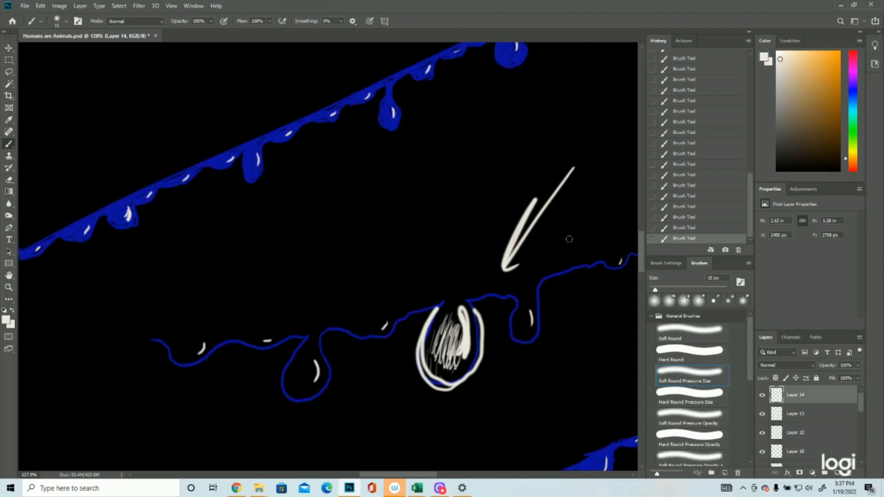
Review the marked drop and all the blue dripping lines together with the purple line and the brush drawing
{"action": "left_click", "coordinate": [9, 287]}
{"action": "left_click_drag", "start_coordinate": [399, 263], "coordinate": [357, 262]}
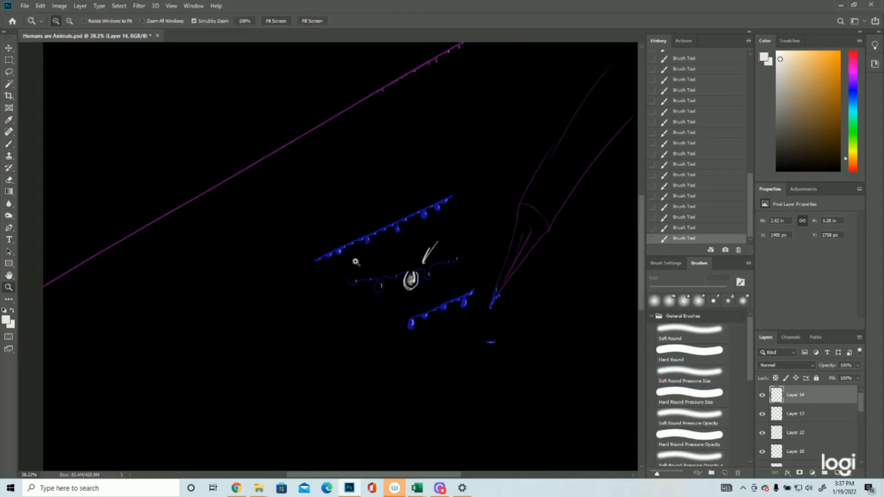
{"action": "left_click_drag", "start_coordinate": [469, 219], "coordinate": [450, 220]}
{"action": "double_click", "coordinate": [523, 75]}
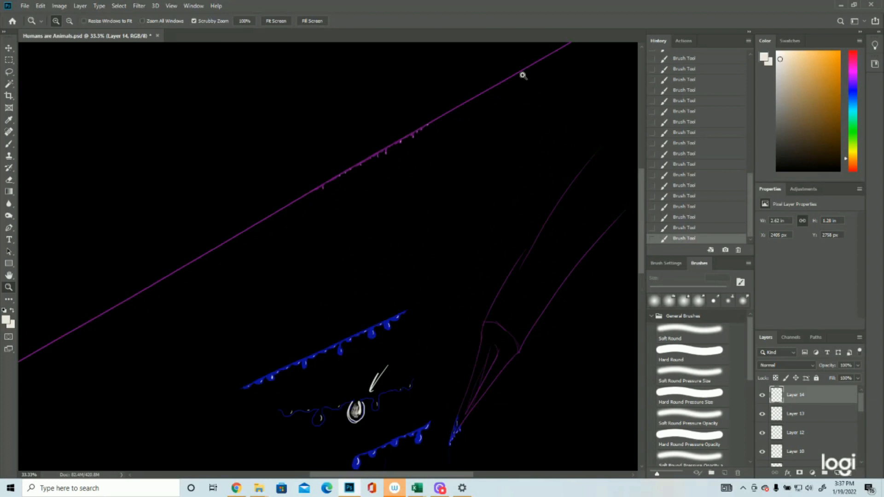
{"action": "scroll", "coordinate": [441, 227], "scroll_direction": "down", "scroll_amount": 2}
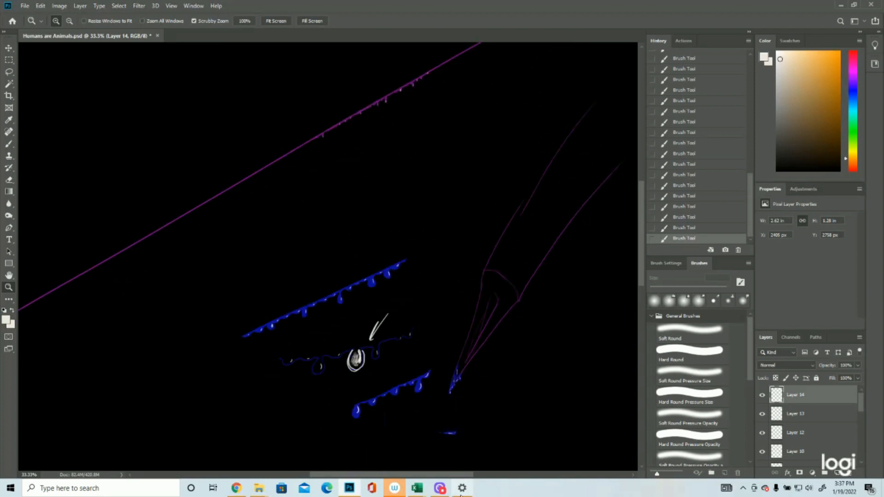